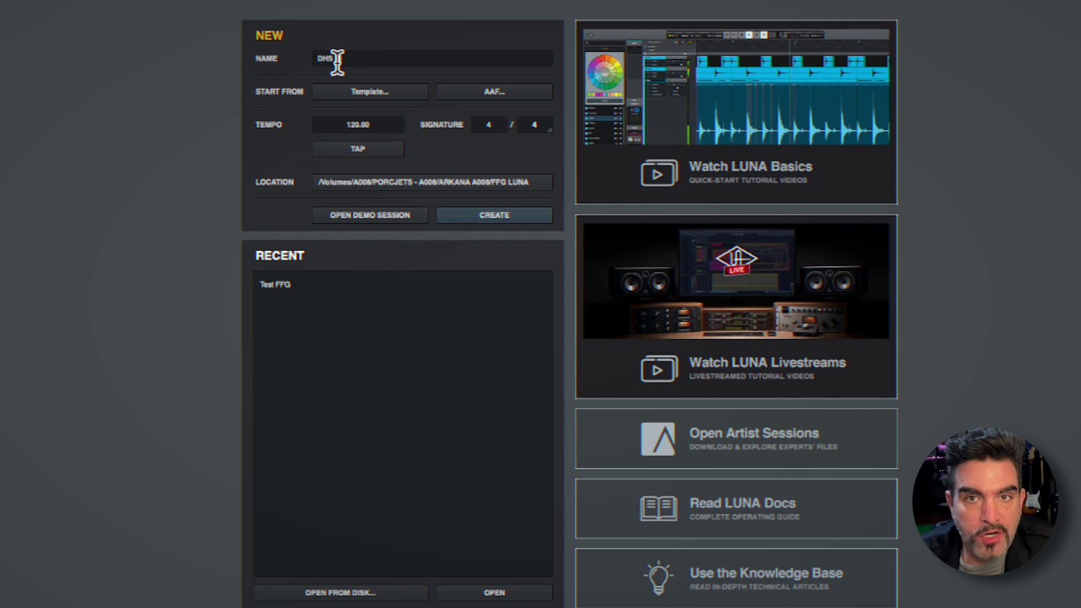
Set the session tempo to 90 BPM and save it in a new 'DHG FRS' folder inside ARKANA A008.
click(366, 119)
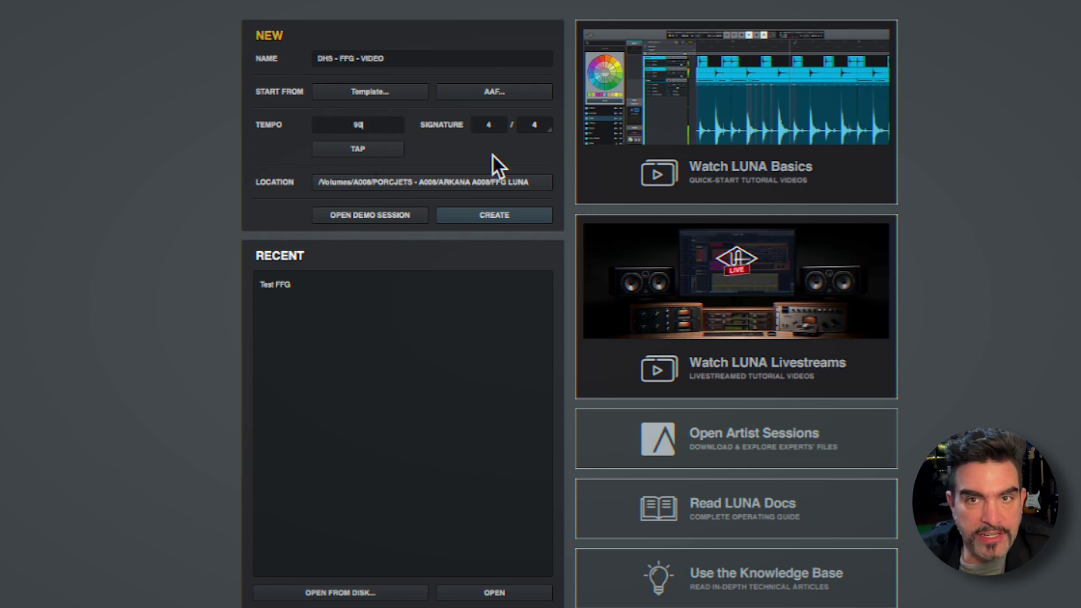
key(Return)
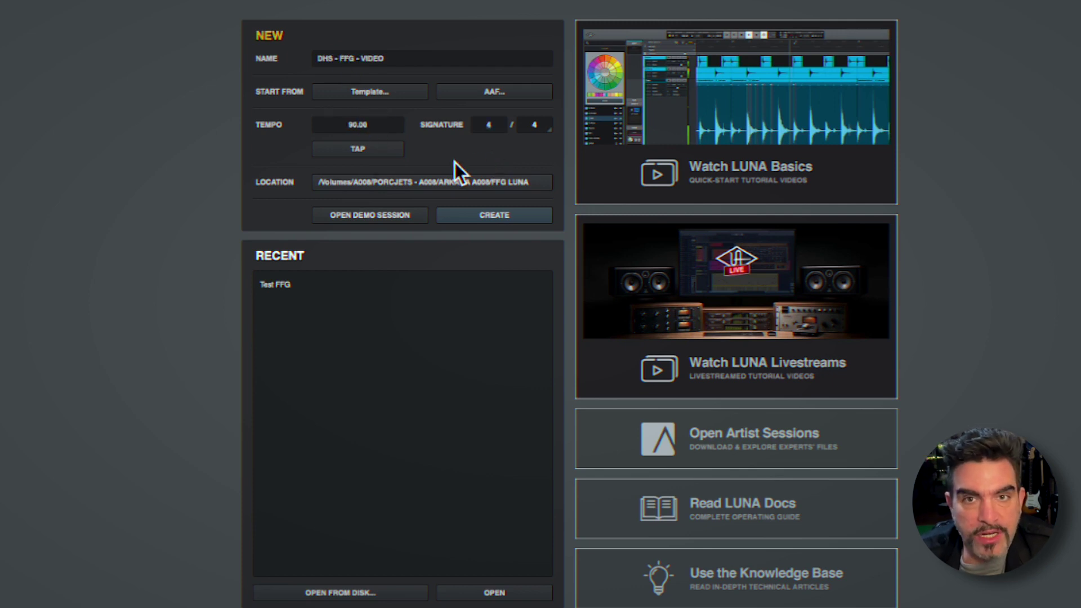
click(493, 178)
click(546, 55)
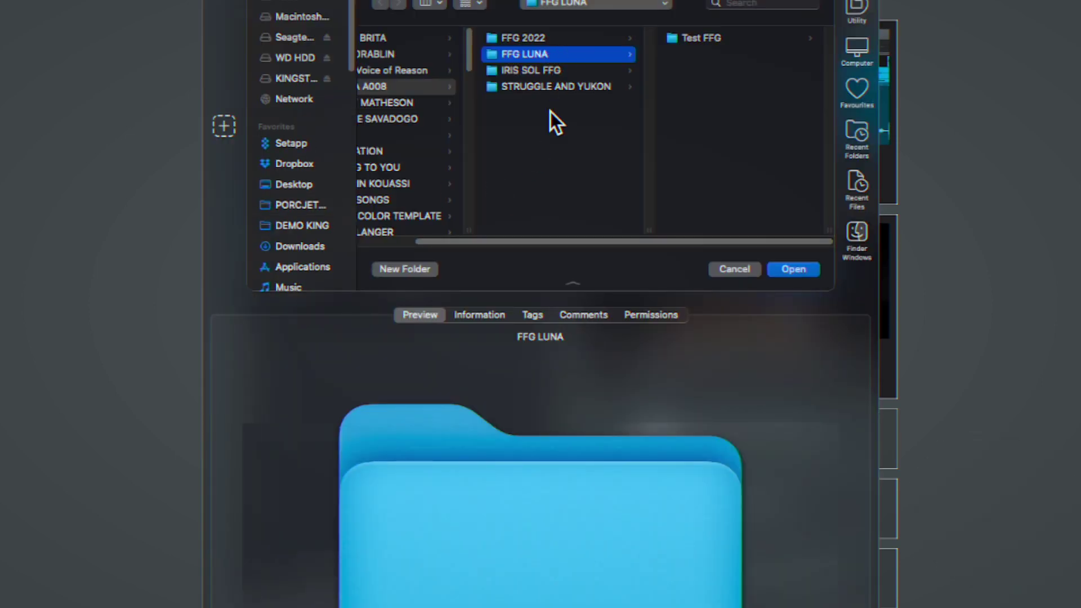
click(405, 85)
key(super+shift+n)
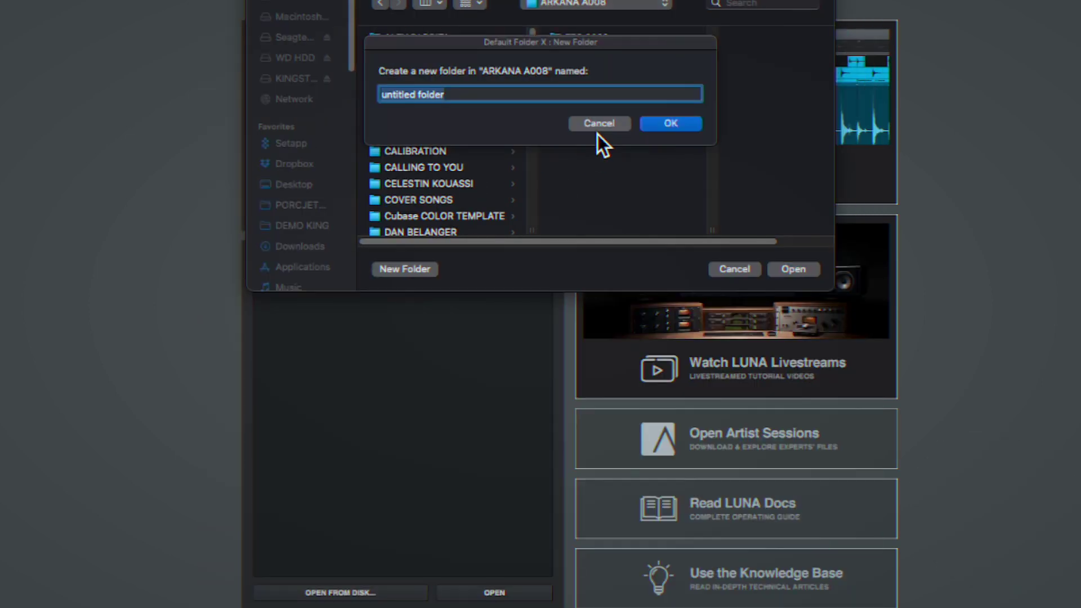
text(DHG FRS)
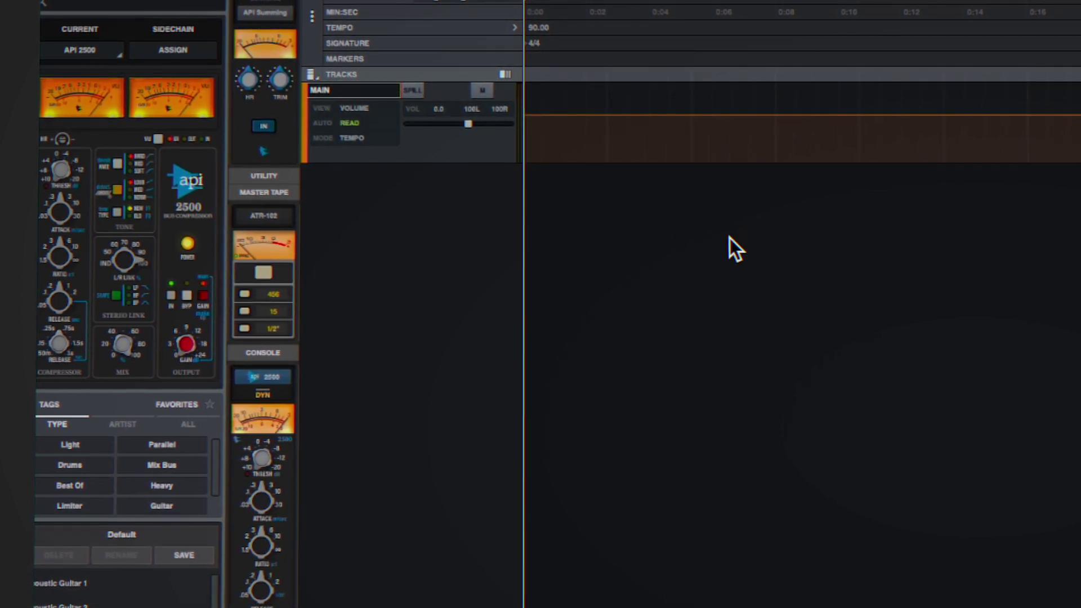
Import the ten drum WAV files as tracks, enlarge the track height and fit the whole song.
drag(1064, 197, 522, 205)
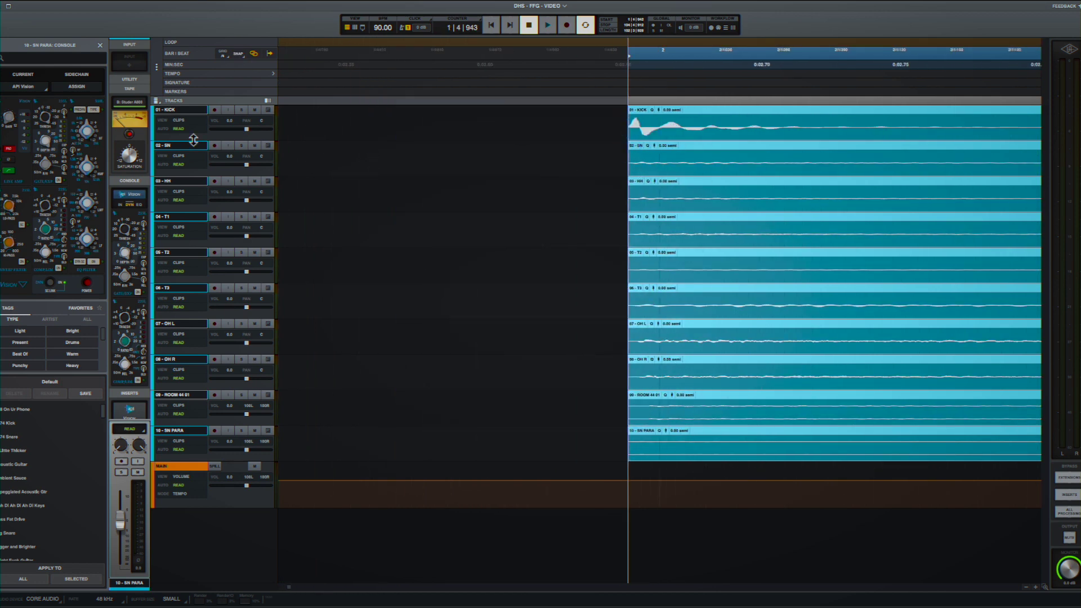
drag(193, 140, 186, 145)
key(alt+a)
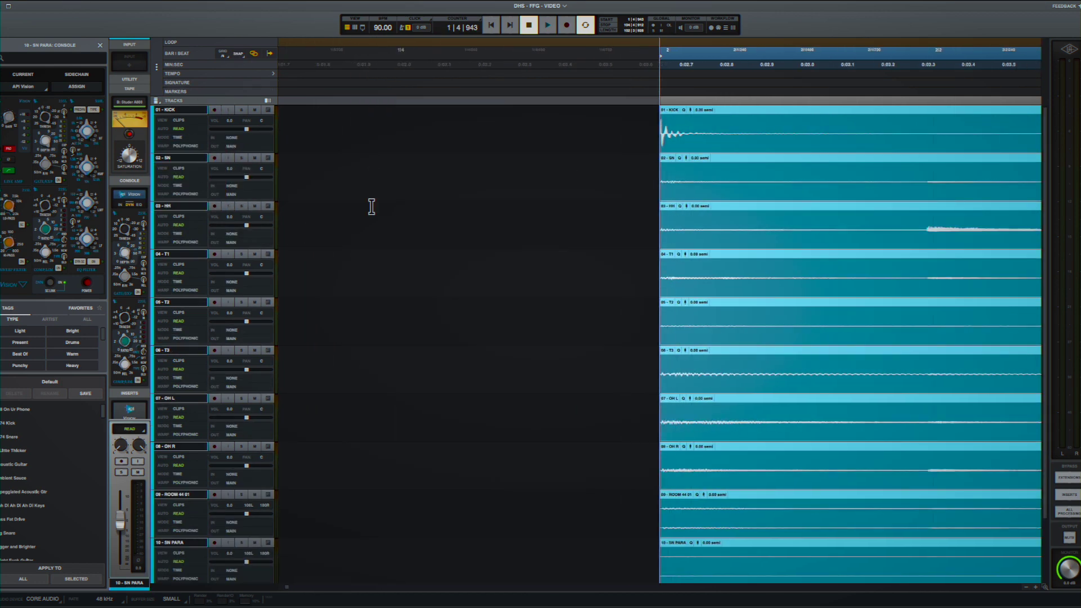
Play back the drums, then try lowering the KICK clip gain and undo it.
click(372, 206)
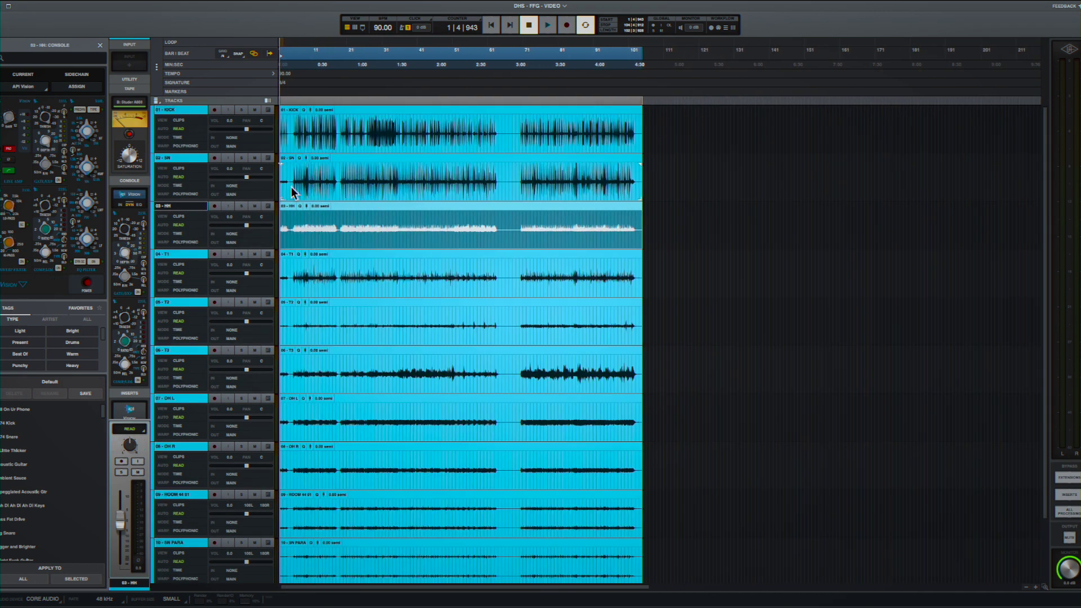
key(space)
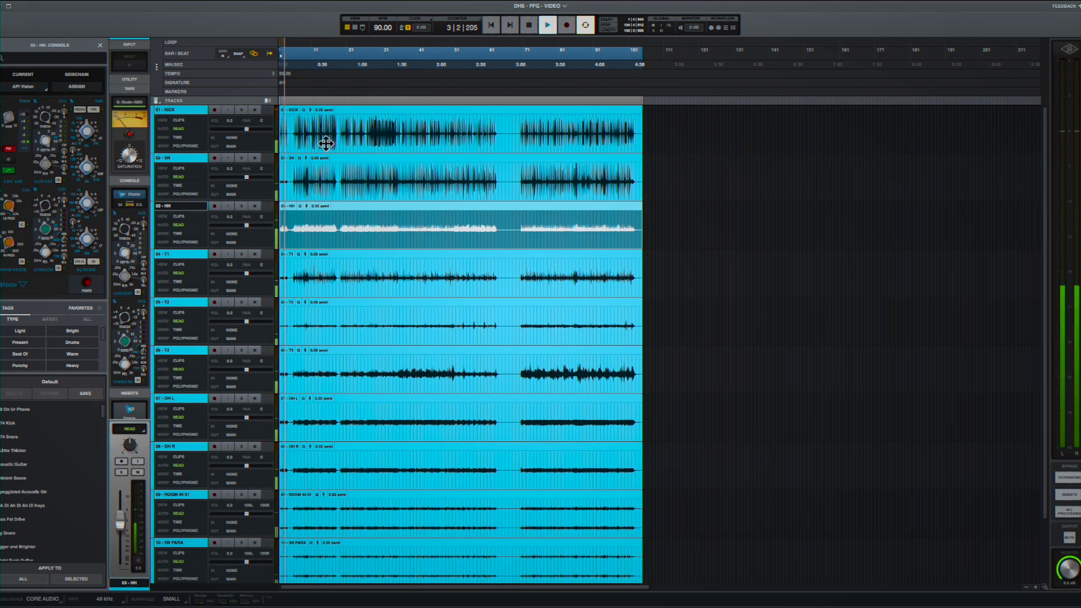
click(309, 140)
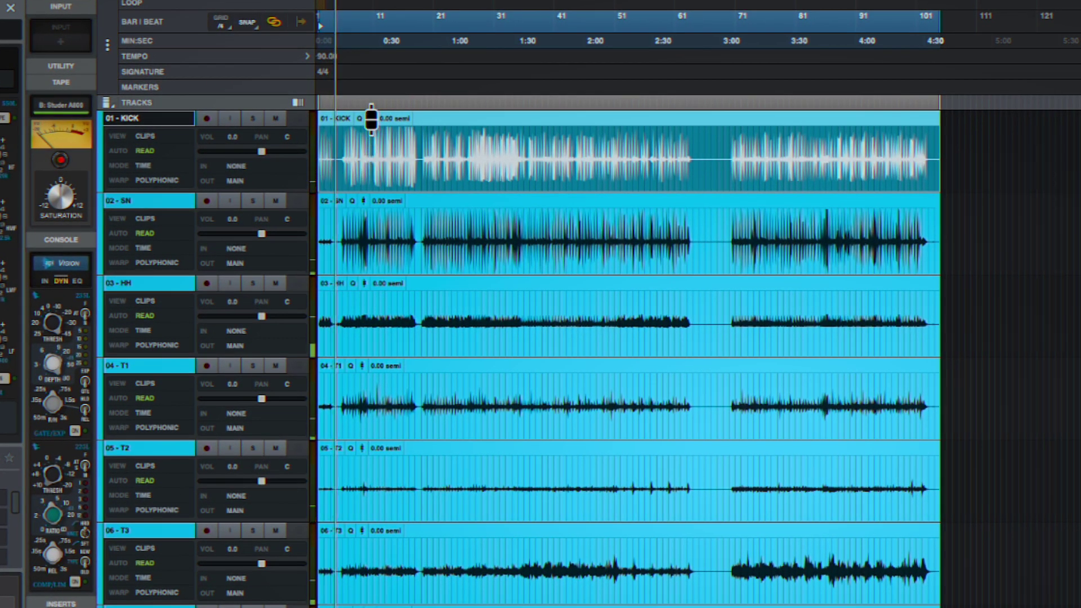
drag(371, 119, 366, 158)
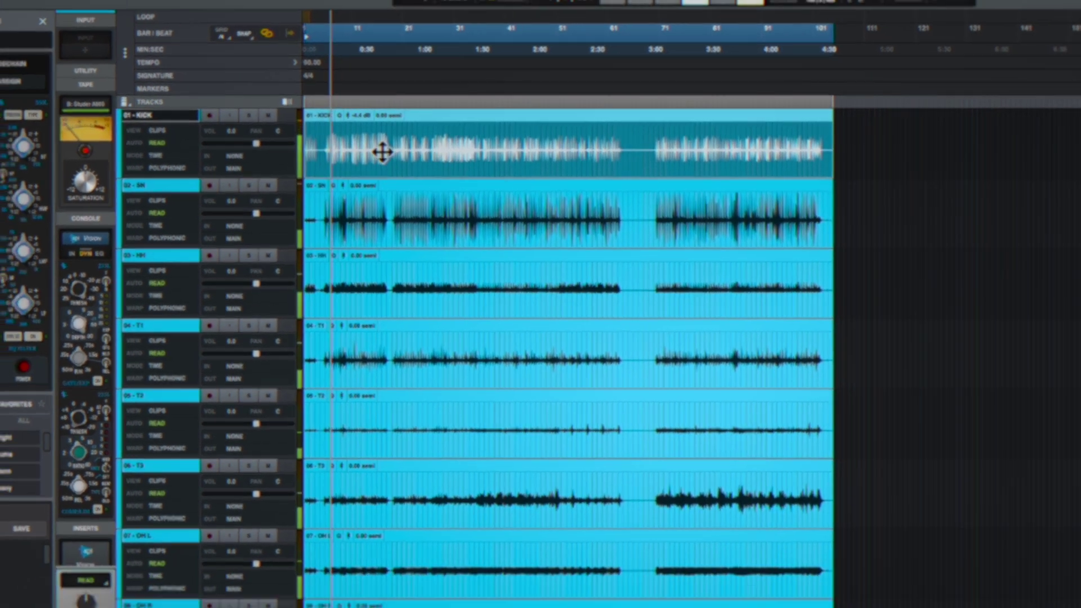
key(super+z)
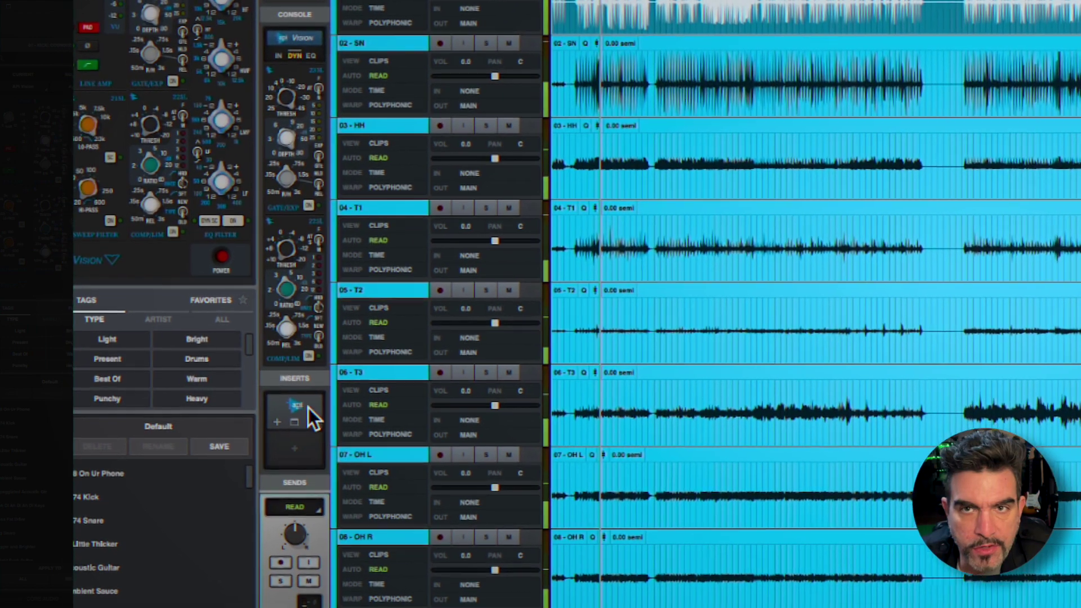
Move API Vision to insert 2 on KICK and load HoRNet VU Meter MK4 in slot 1.
drag(304, 410, 297, 448)
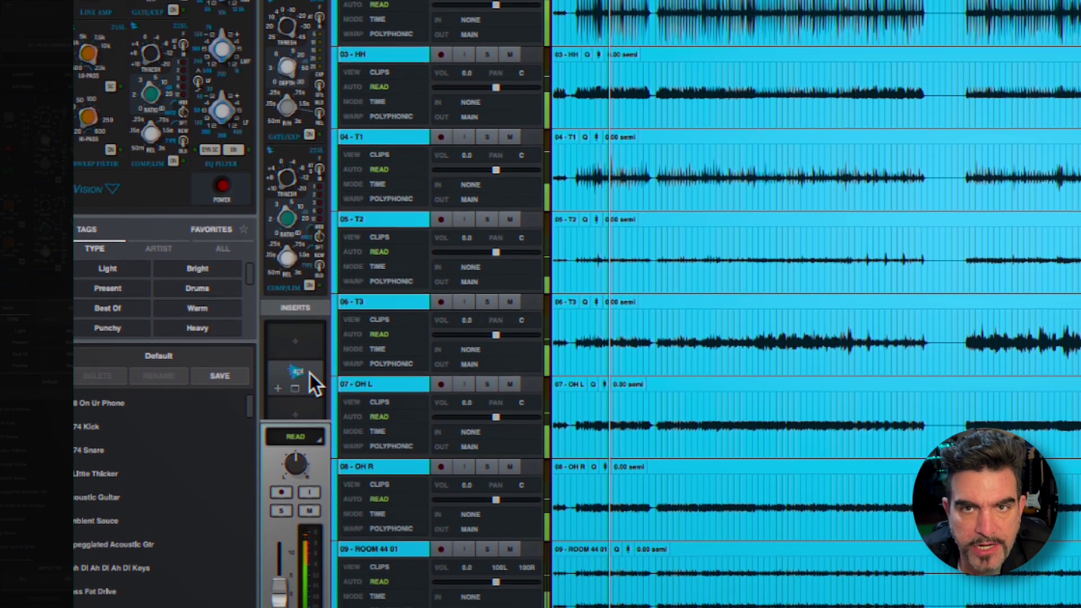
mouse_move(321, 404)
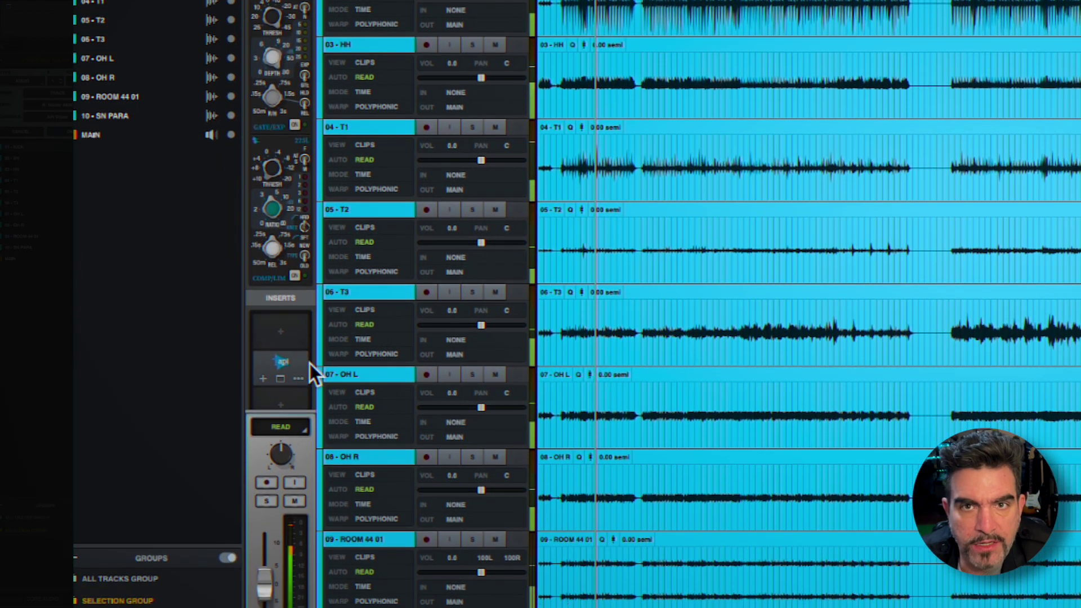
click(288, 333)
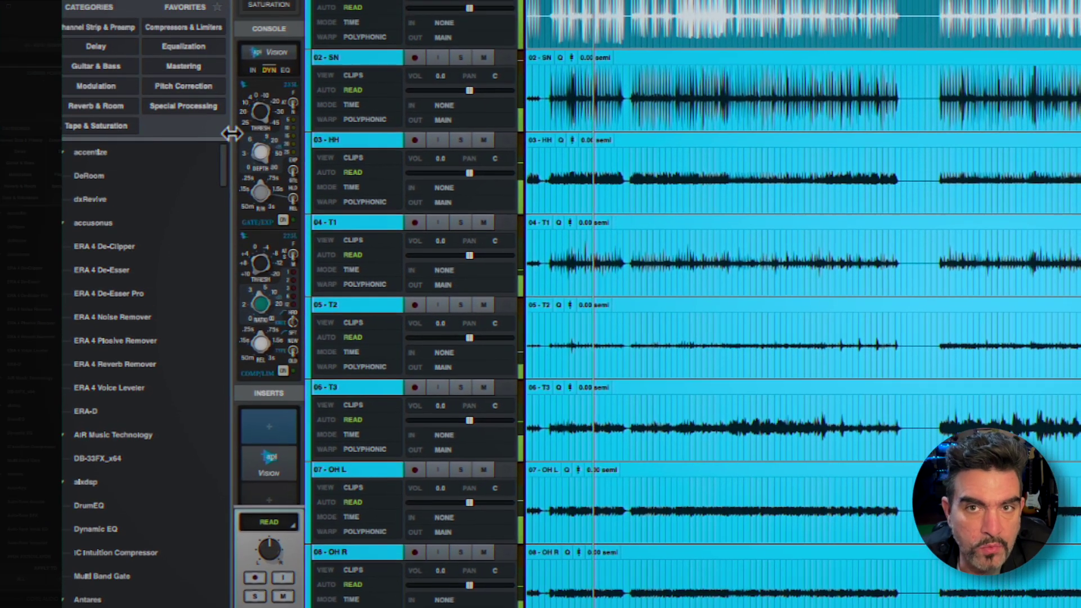
text(vu)
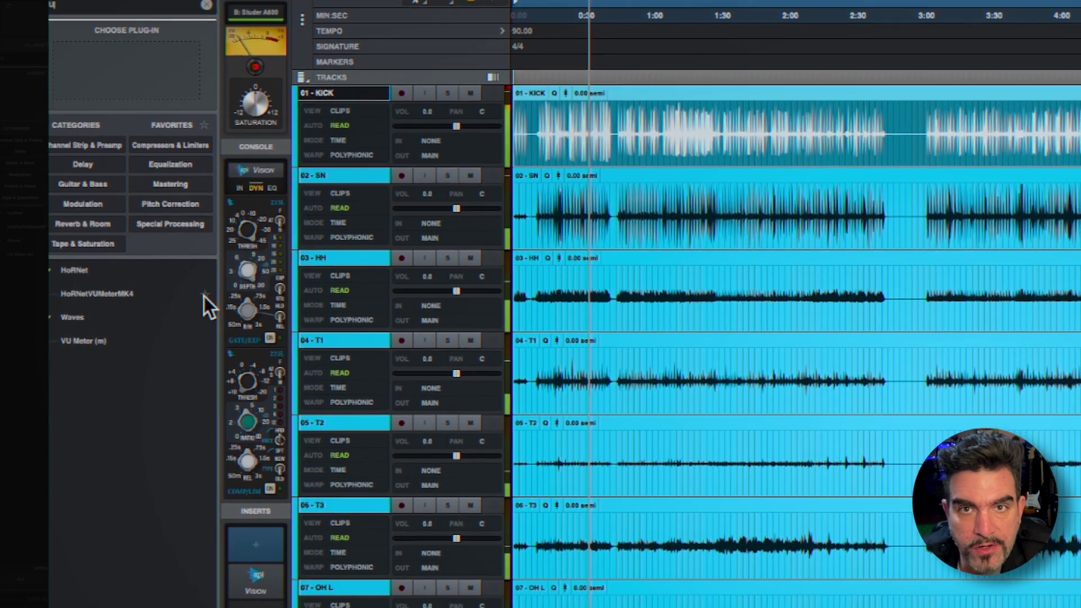
double_click(204, 295)
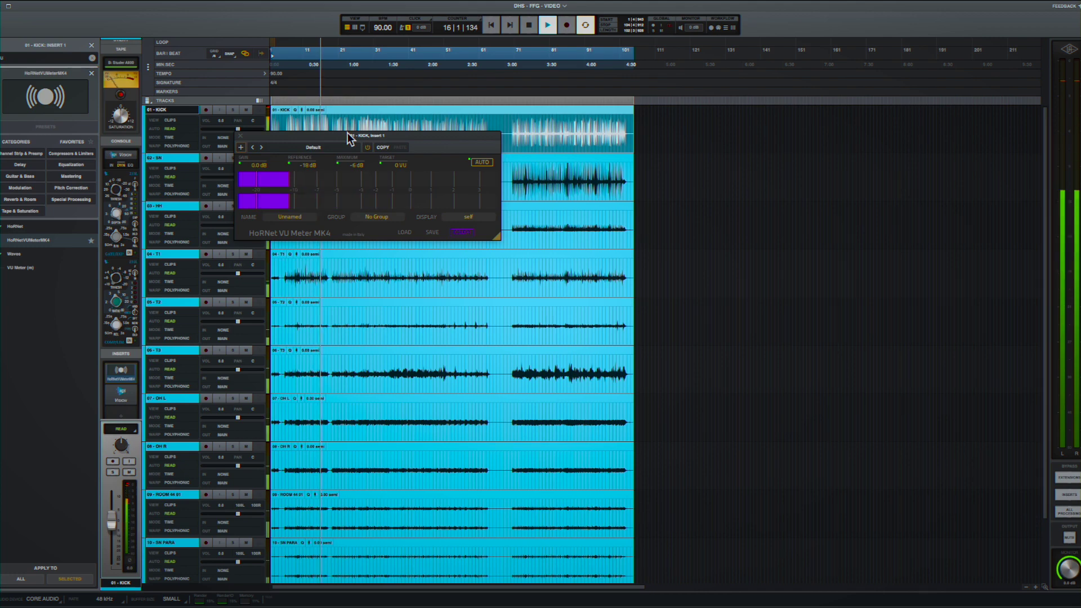
Set the VU meter's reference to -18 and let AUTO calculate the gain.
drag(351, 137, 546, 171)
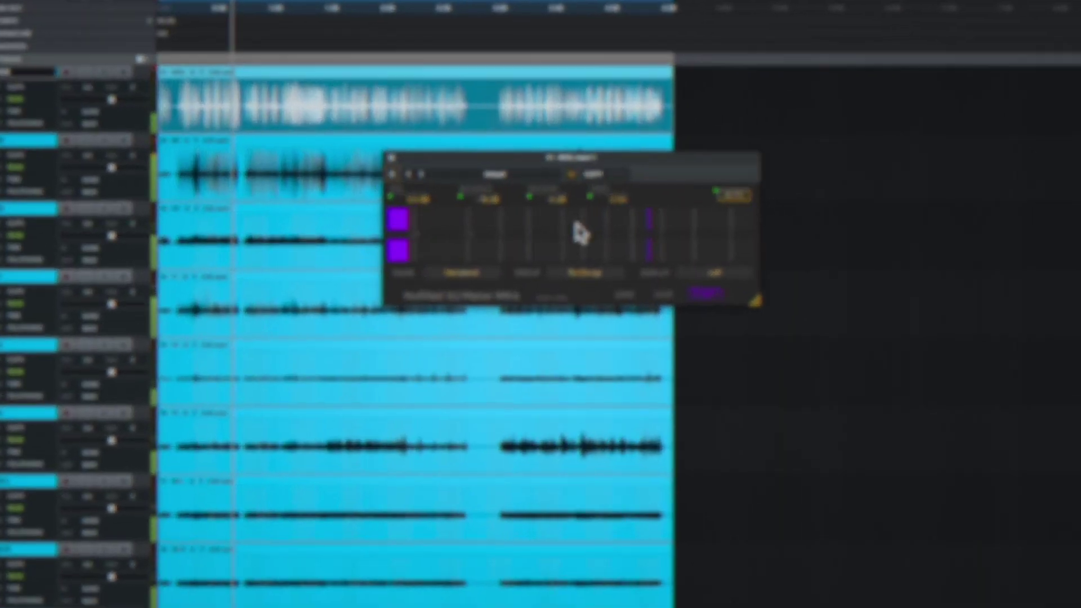
click(473, 198)
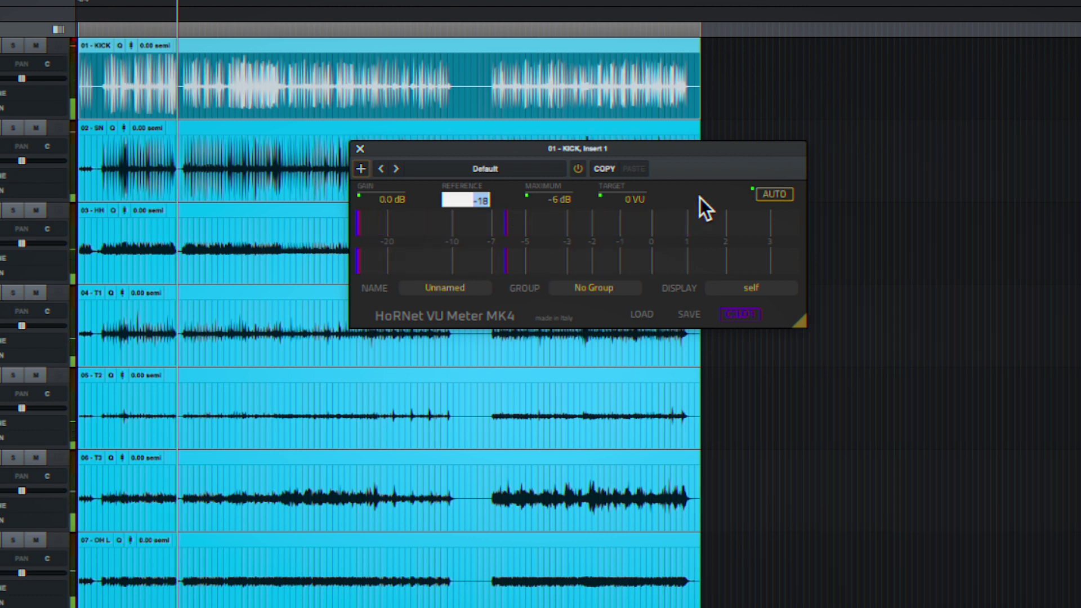
click(770, 192)
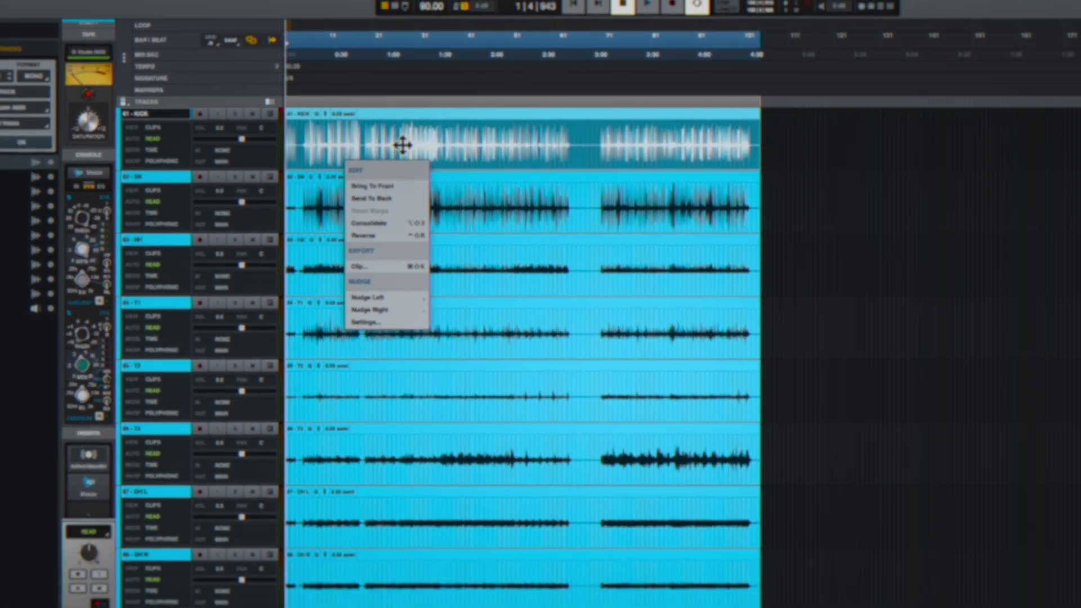
Search help for 'BOUNCE' and bring up the clip export panel.
key(Escape)
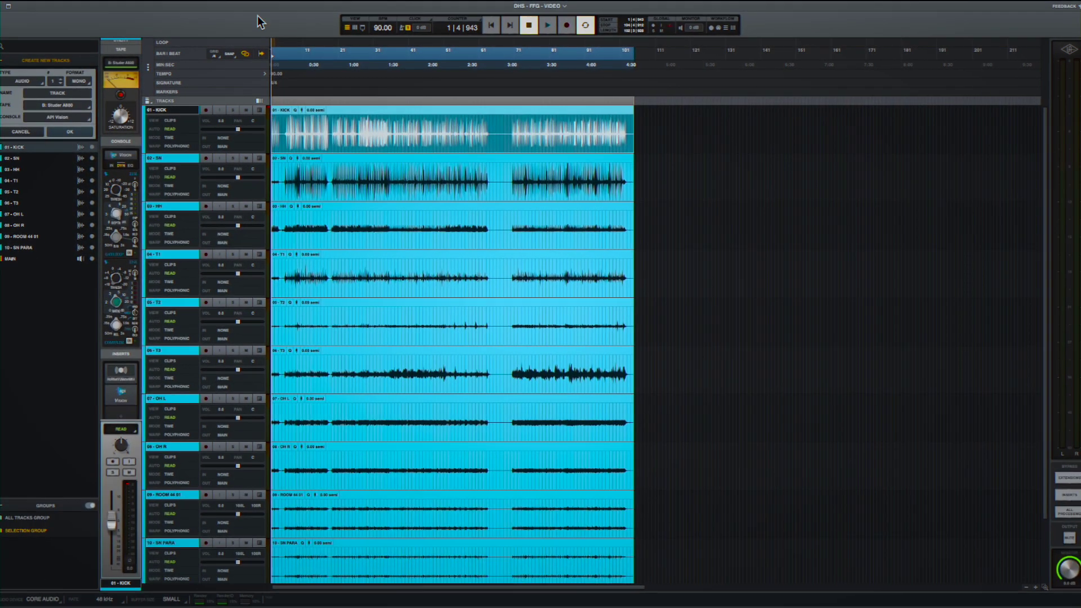
click(257, 2)
text(BOUNCE)
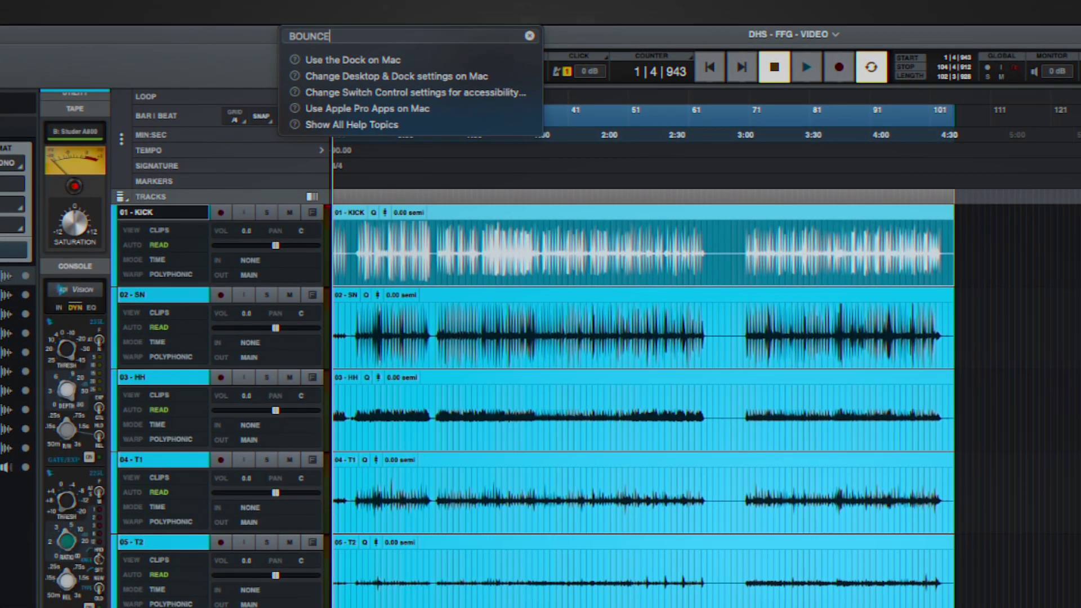
key(Escape)
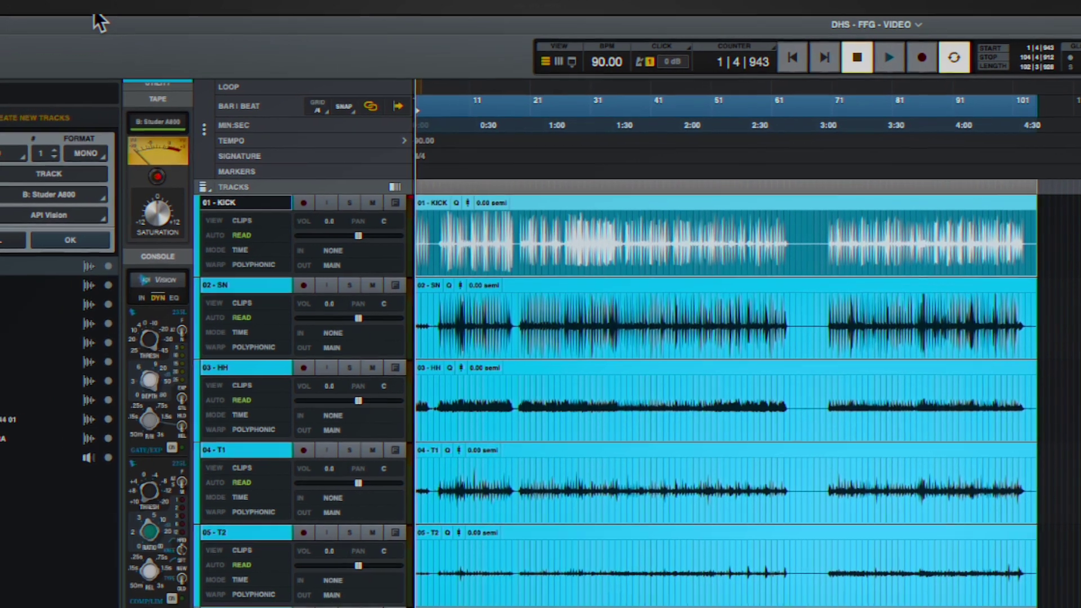
click(181, 5)
mouse_move(77, 317)
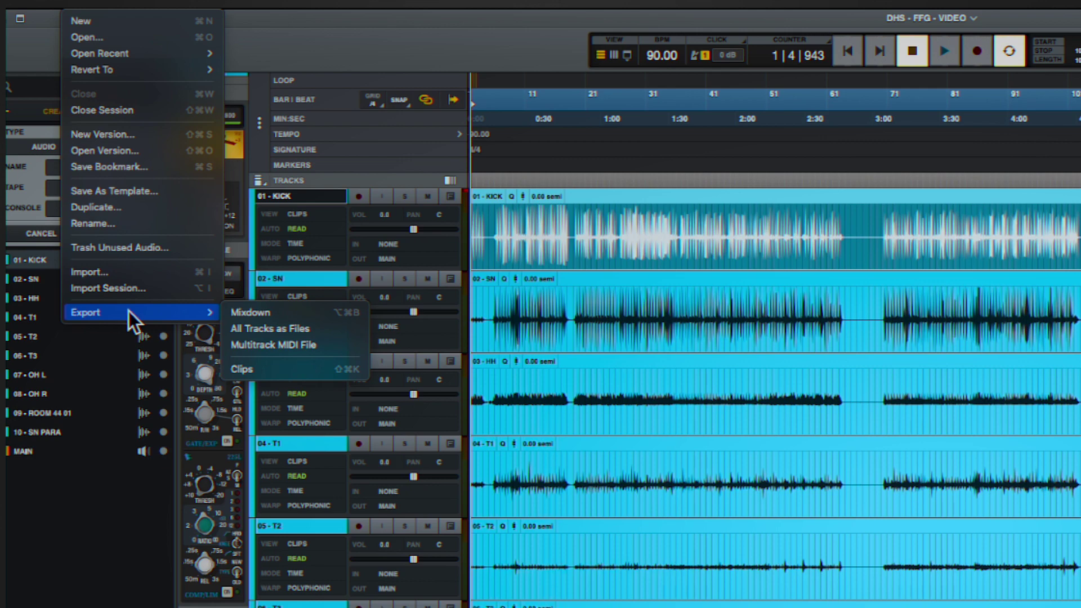
click(264, 365)
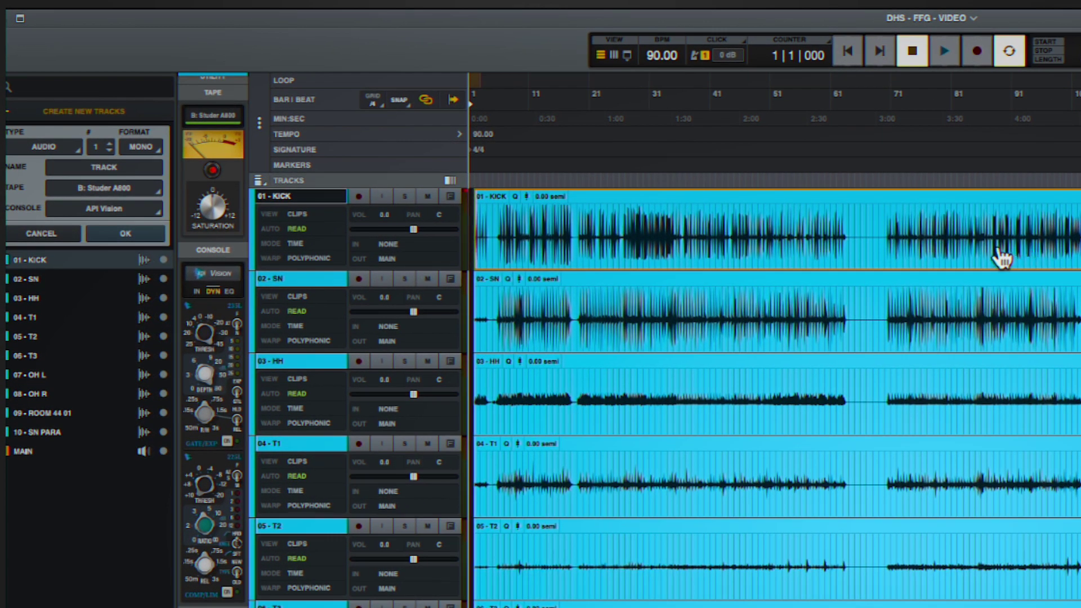
Consolidate the KICK clip and place the exported KICK-VU file on the Kick track.
right_click(1000, 252)
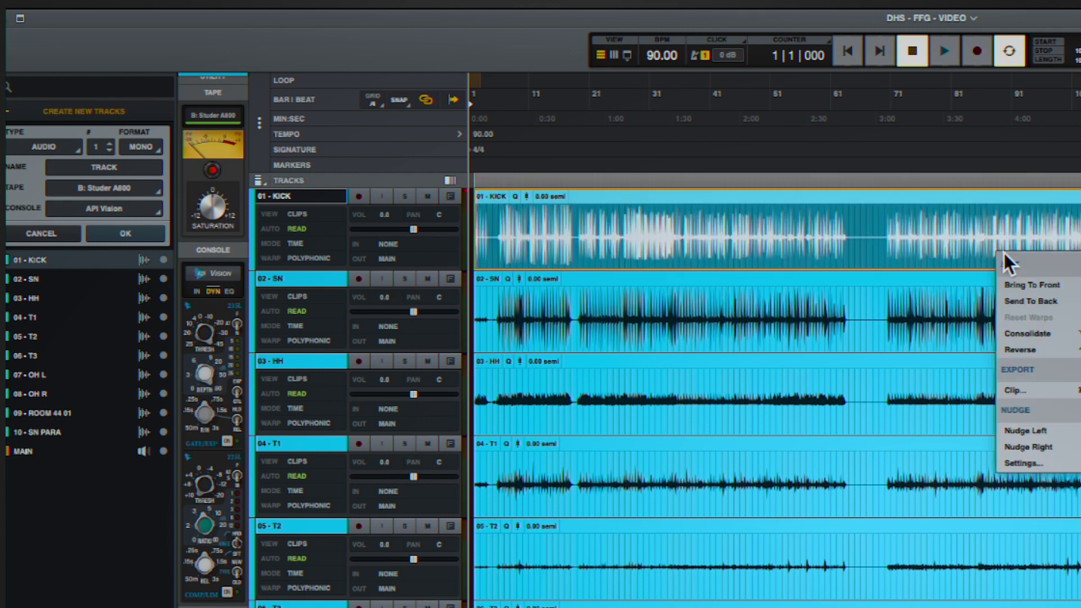
click(1034, 334)
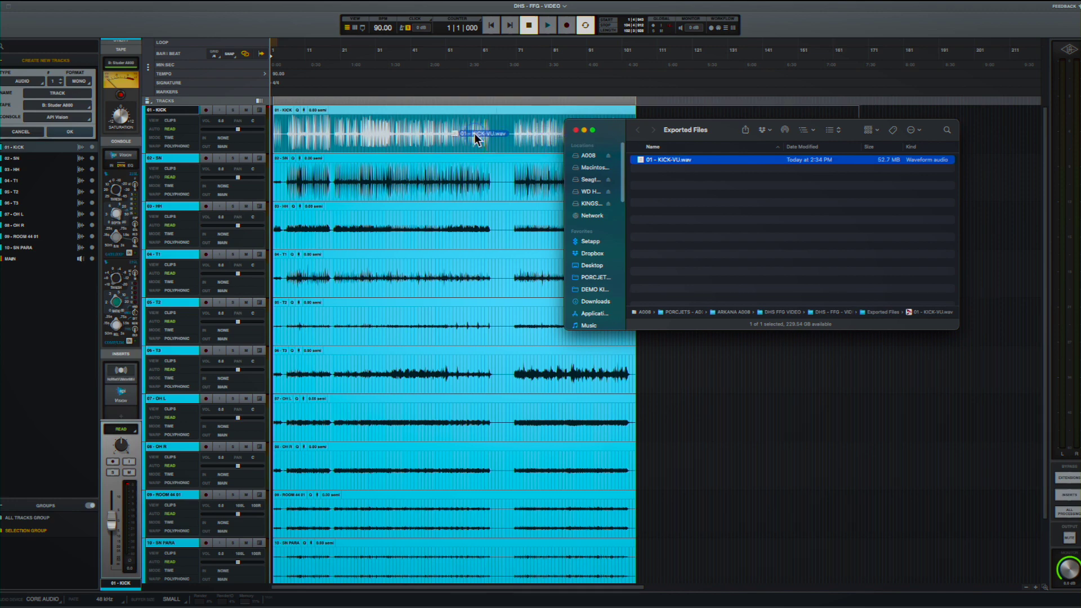
drag(322, 133, 319, 133)
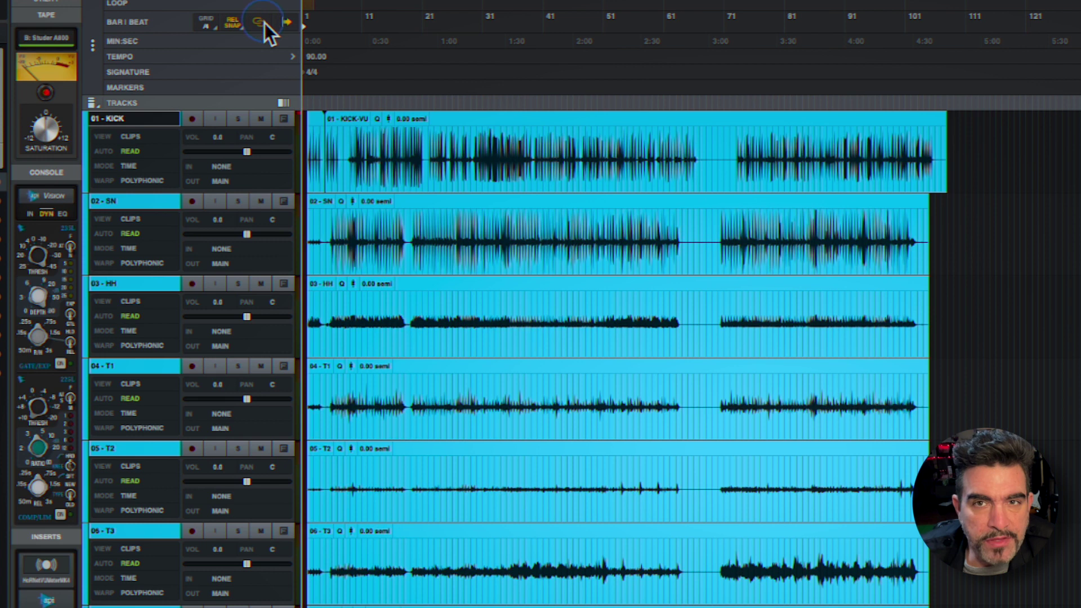
With edits linked, shift all drum clips to start at bar 2 and move KICK-VU to about bar 4.
click(262, 21)
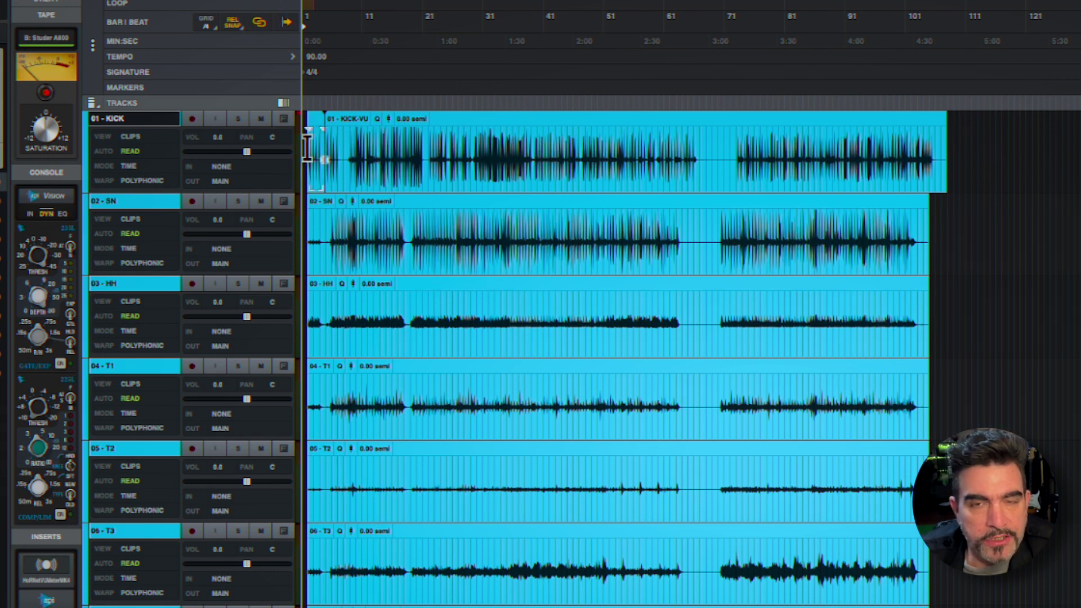
drag(307, 148, 685, 203)
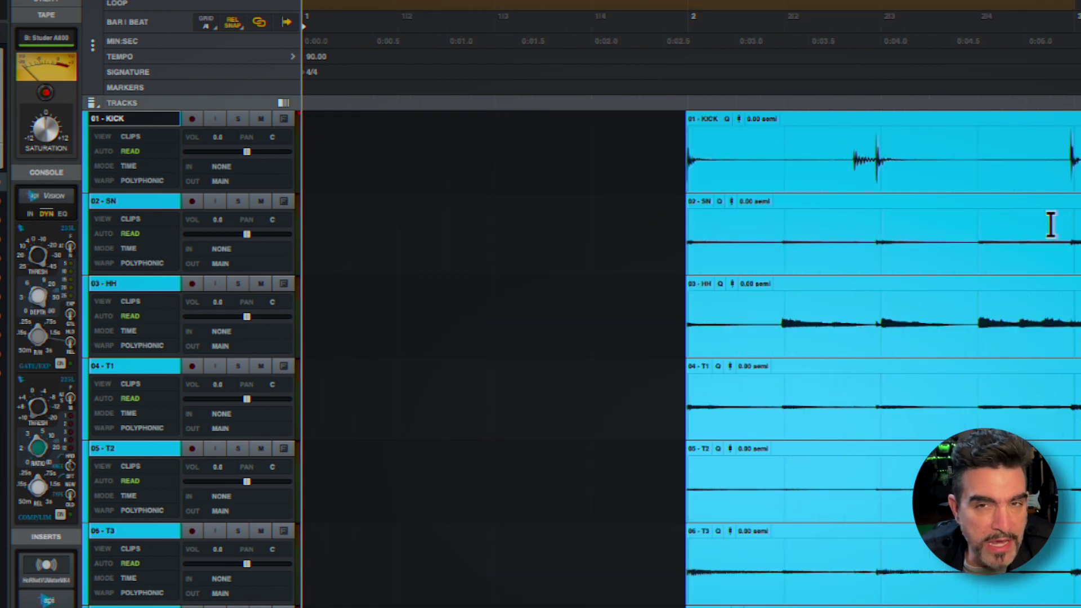
key(super+minus)
key(super+minus)
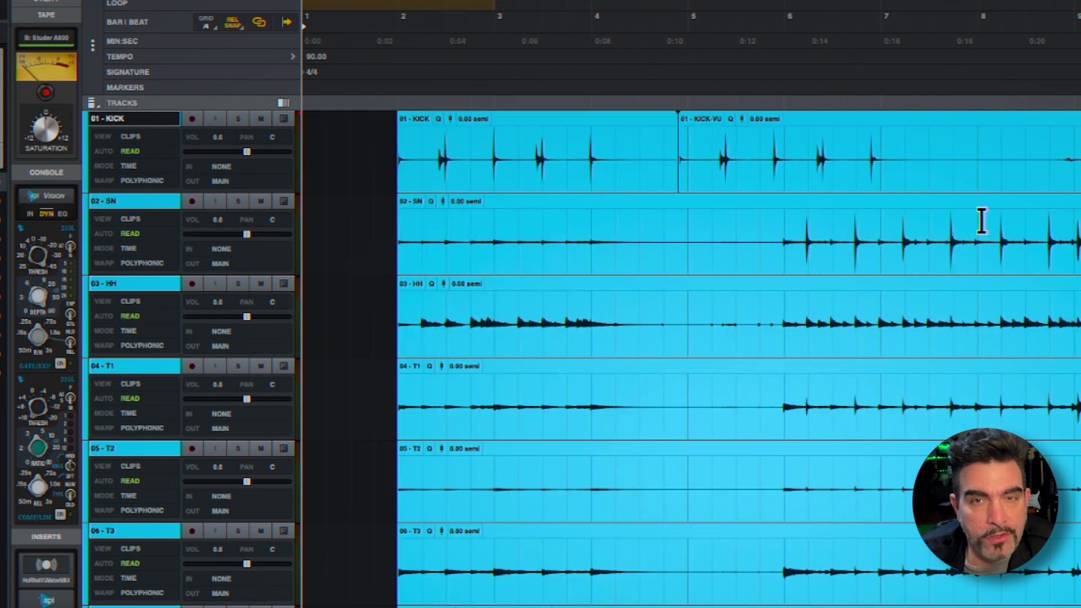
drag(946, 179, 876, 169)
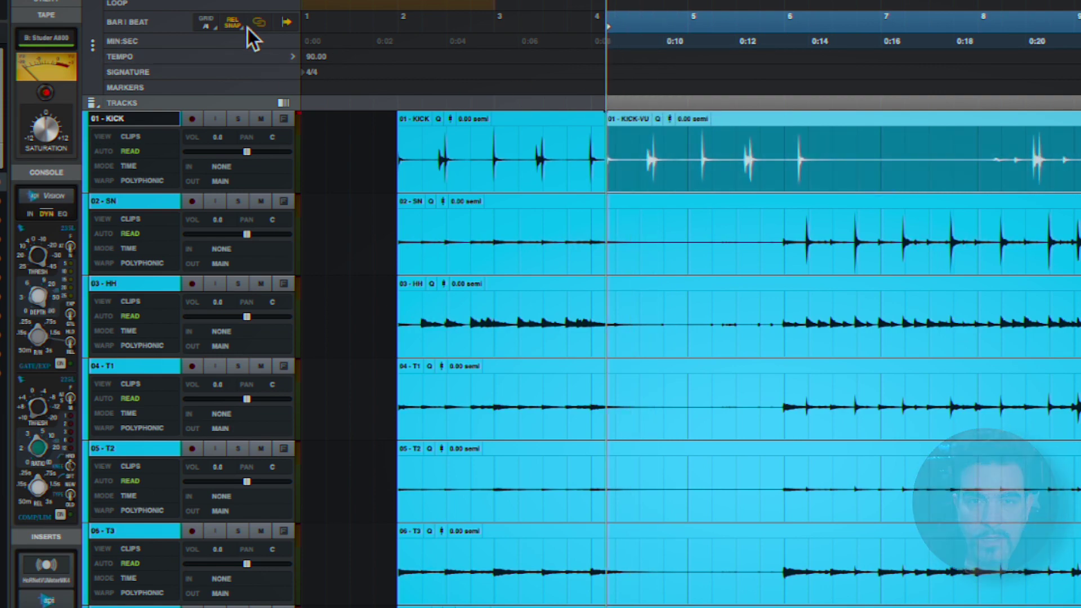
click(231, 22)
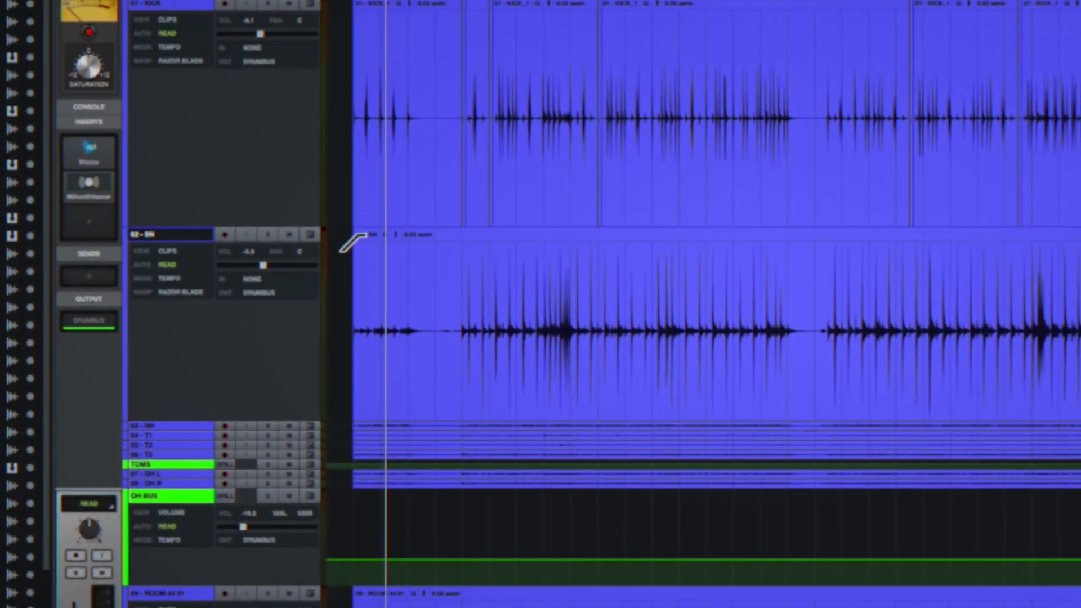
Try a fade-in on the SN clip, remove it, and place the playhead on the clip.
drag(288, 267, 344, 273)
drag(467, 252, 363, 253)
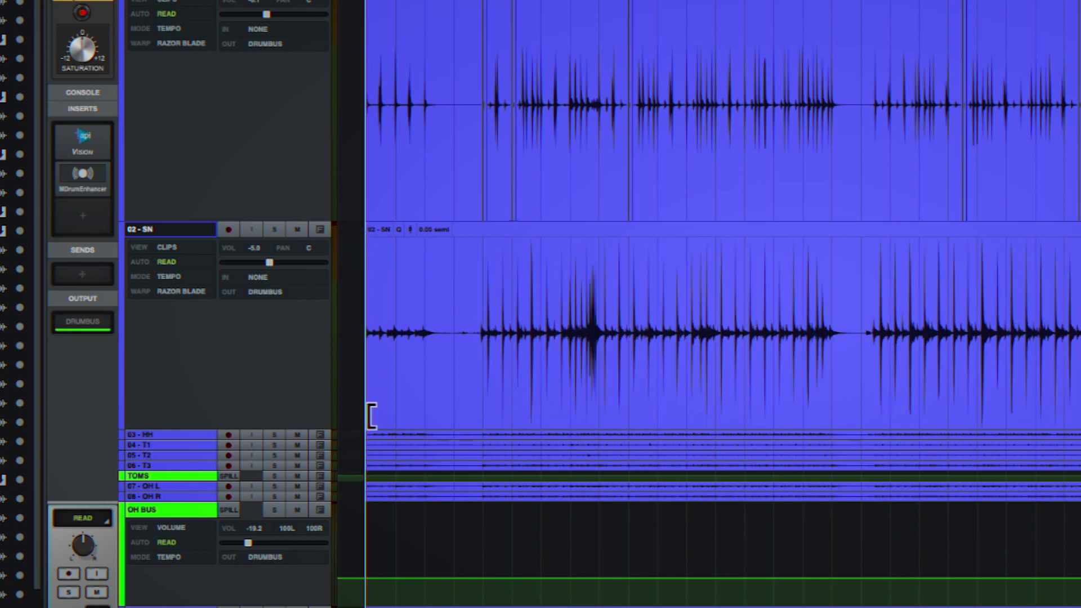
click(384, 405)
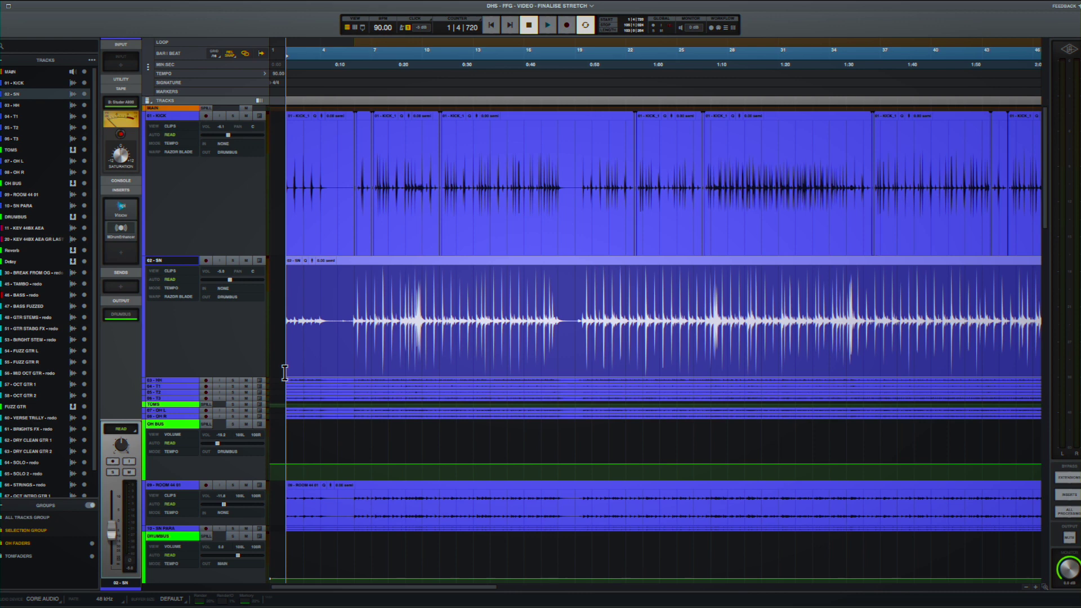
click(339, 319)
Split the 02 - SN clip at the playhead.
right_click(339, 319)
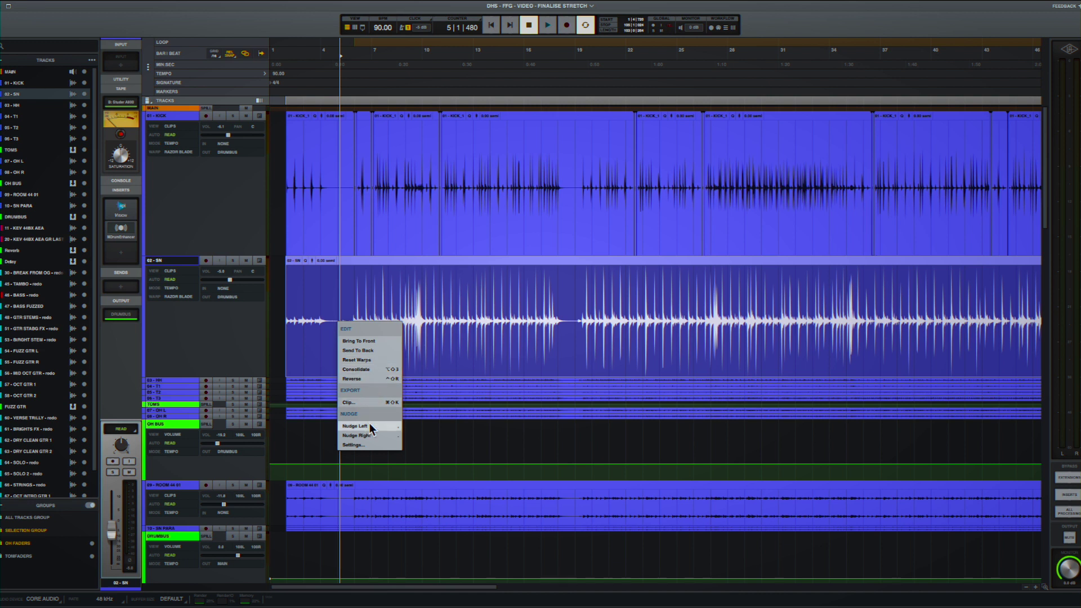
click(343, 305)
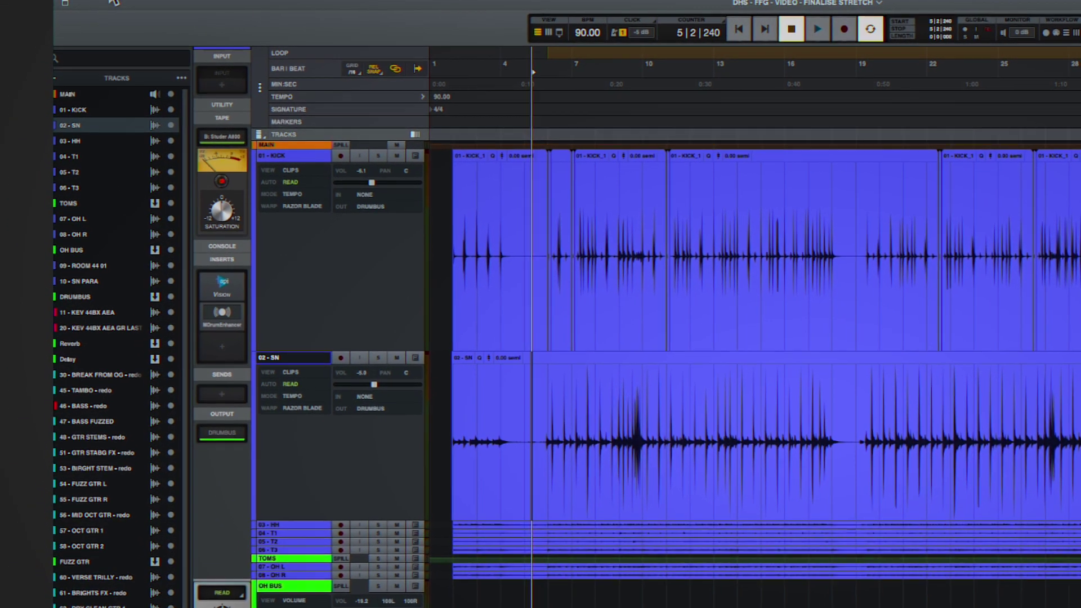
click(45, 1)
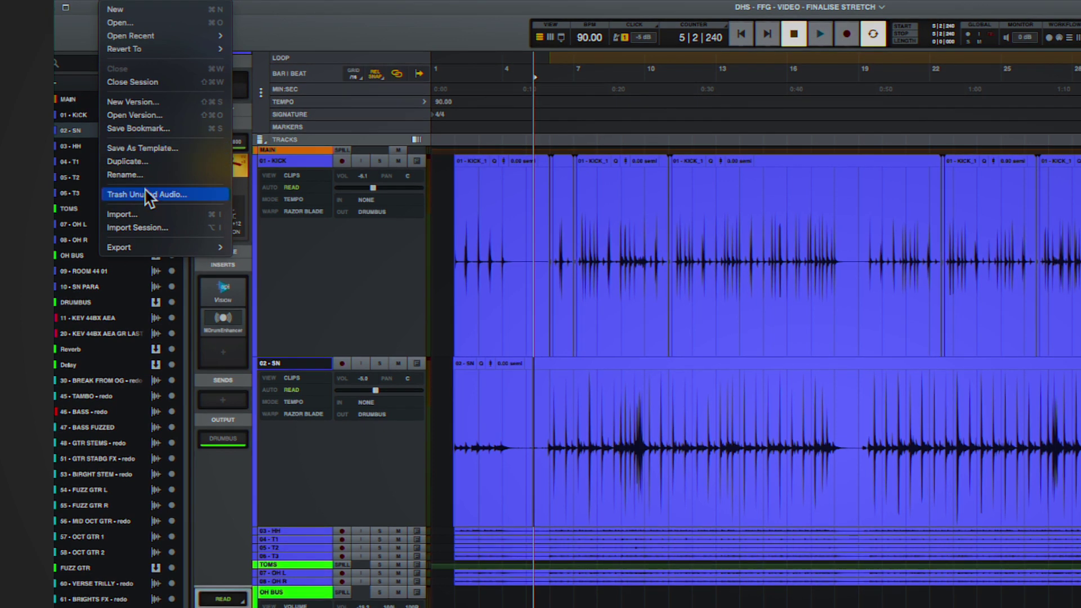
mouse_move(130, 2)
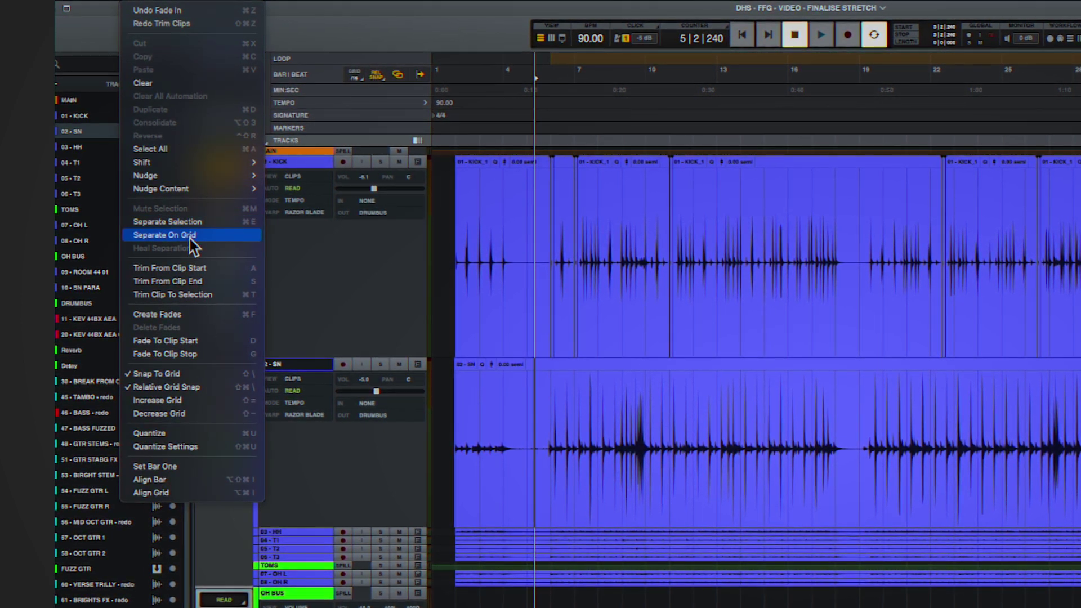
click(219, 221)
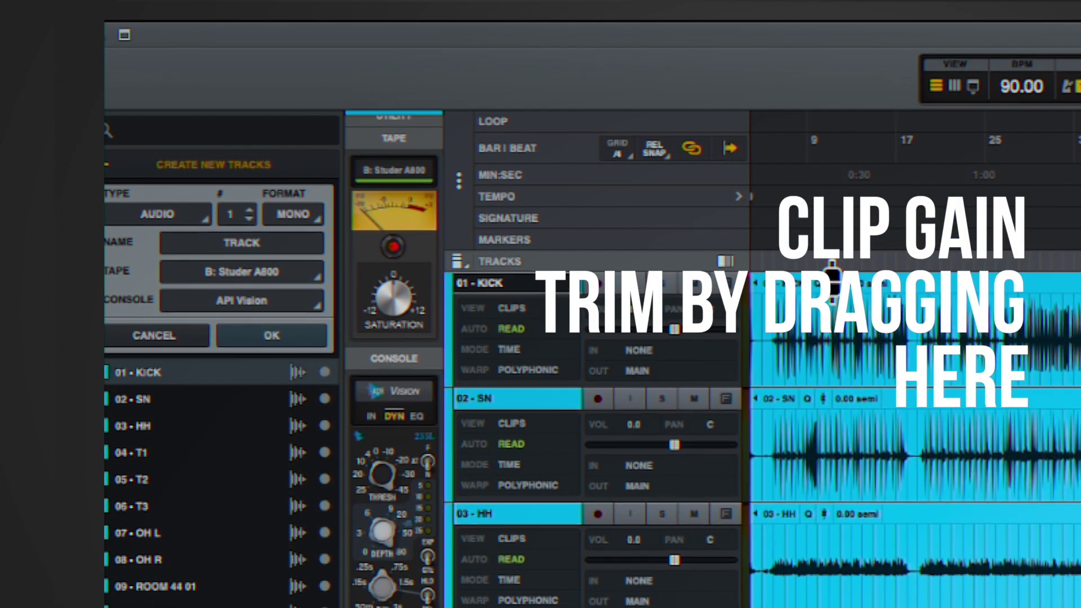
Set the first KICK clip's gain to -5.5 dB and lower the second KICK clip to -2.1 dB.
click(832, 279)
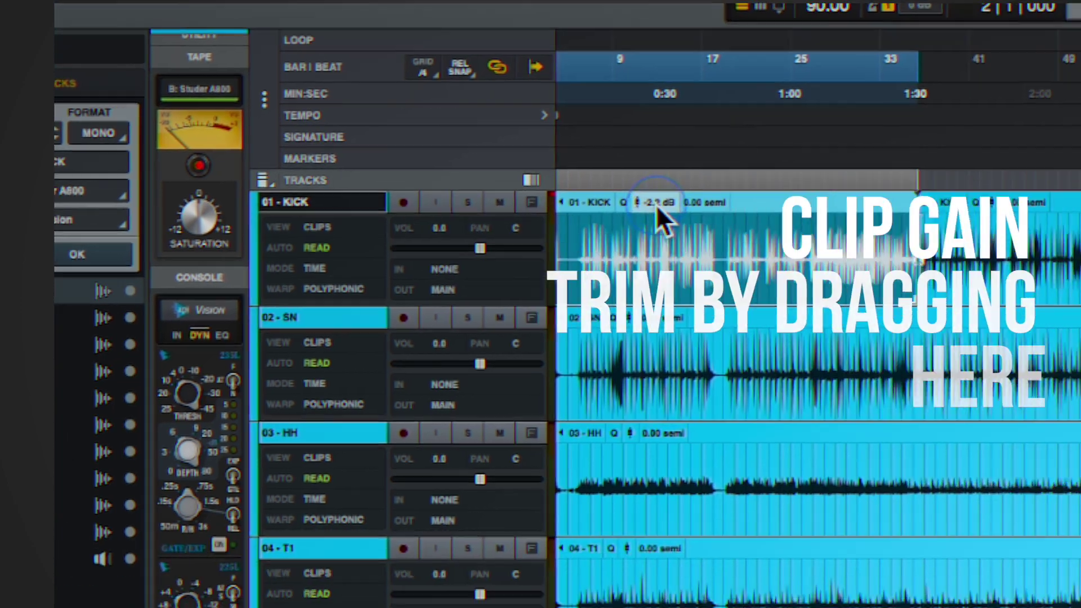
drag(843, 280, 843, 290)
double_click(843, 290)
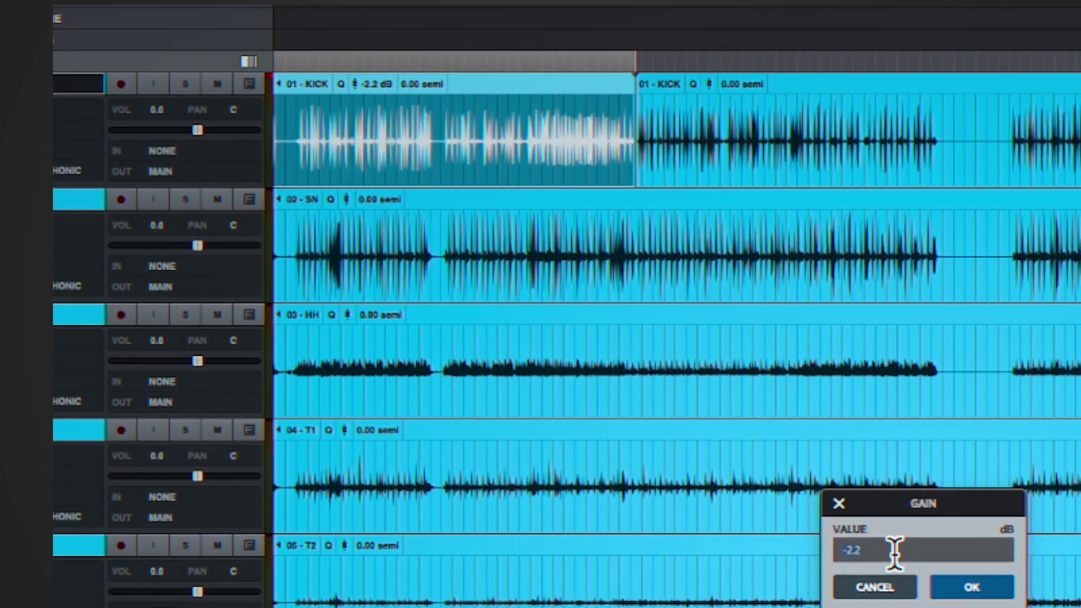
text(-5.5)
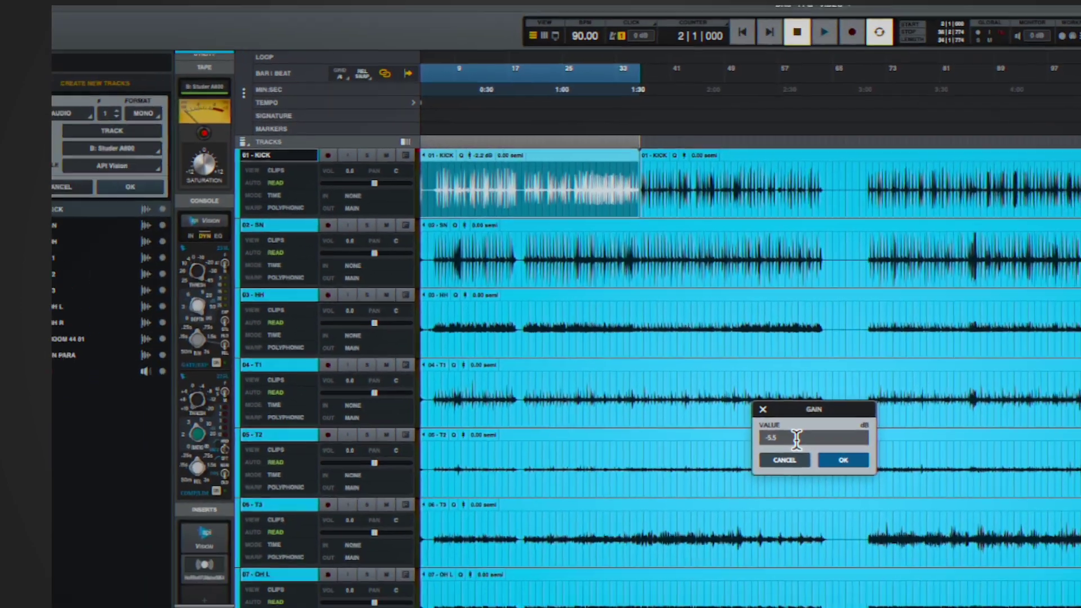
key(Return)
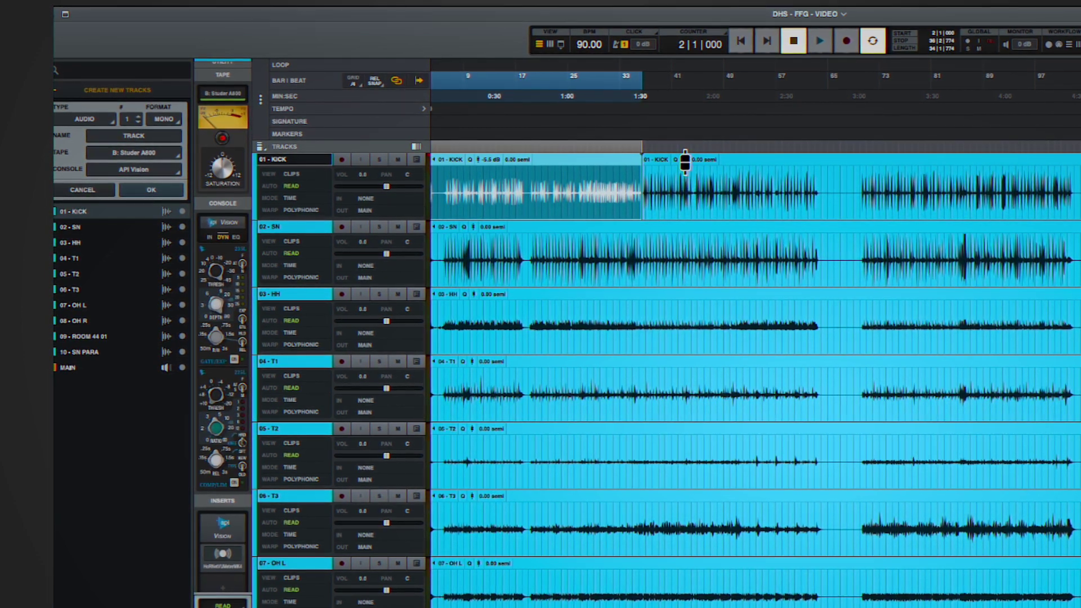
drag(686, 163, 687, 180)
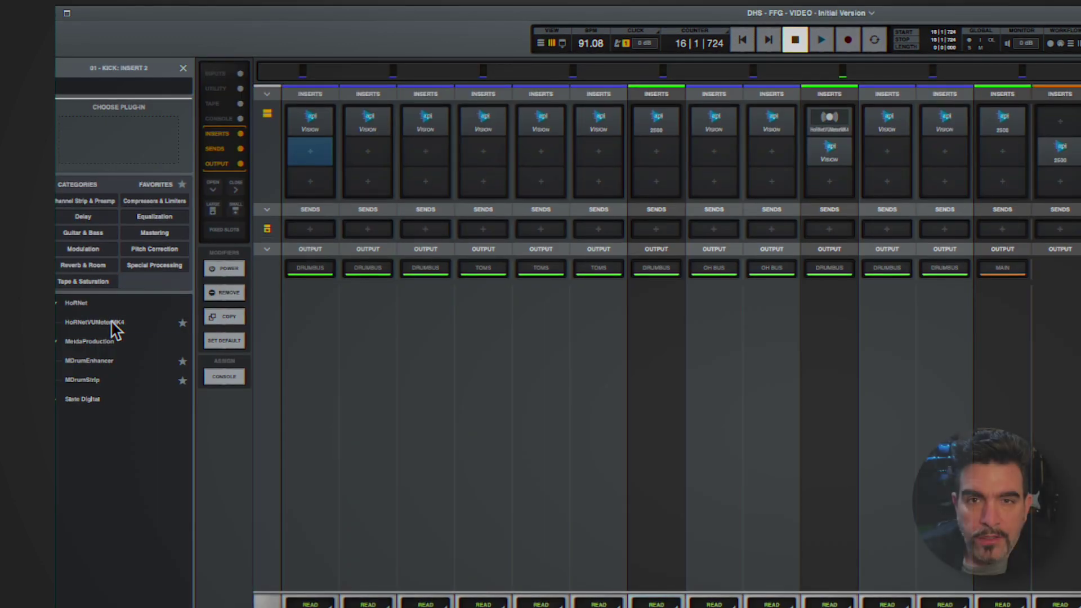
Insert a HoRNet VU Meter MK4 on the Kick channel, then remove it again.
double_click(113, 324)
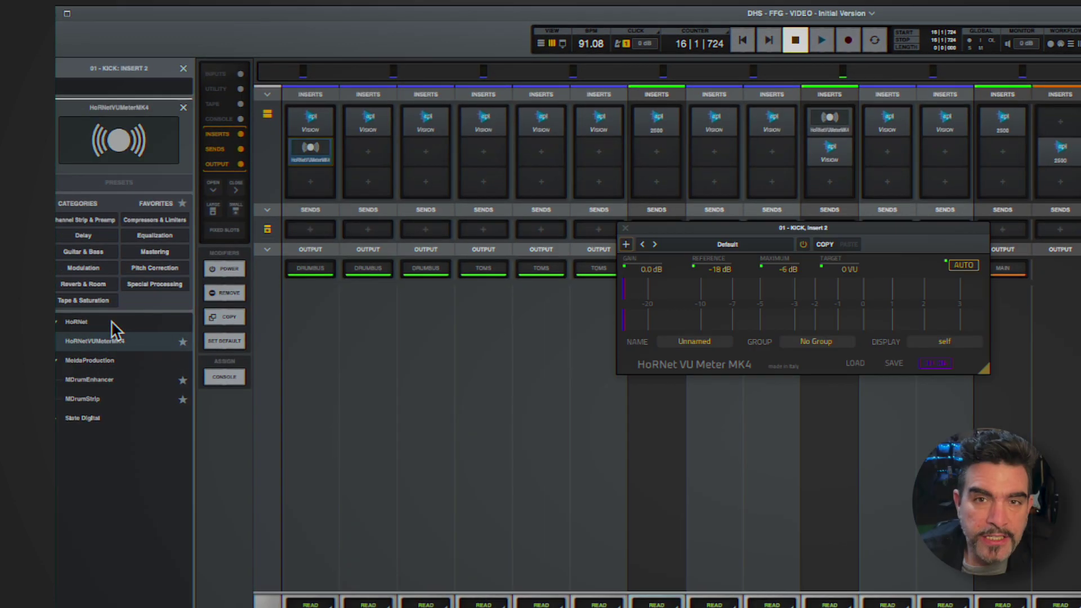
click(628, 231)
mouse_move(327, 166)
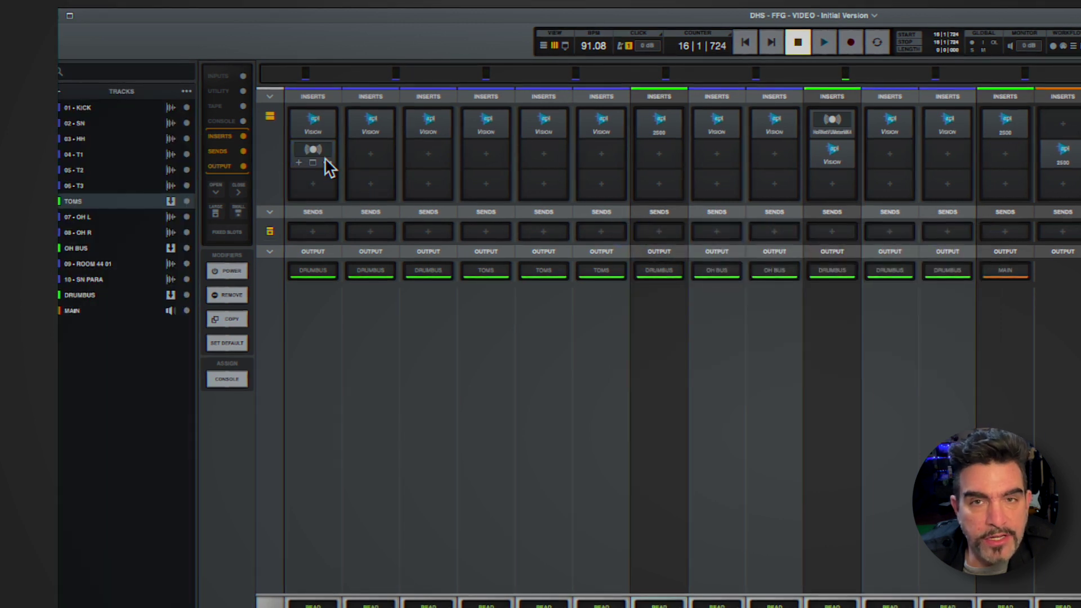
right_click(326, 163)
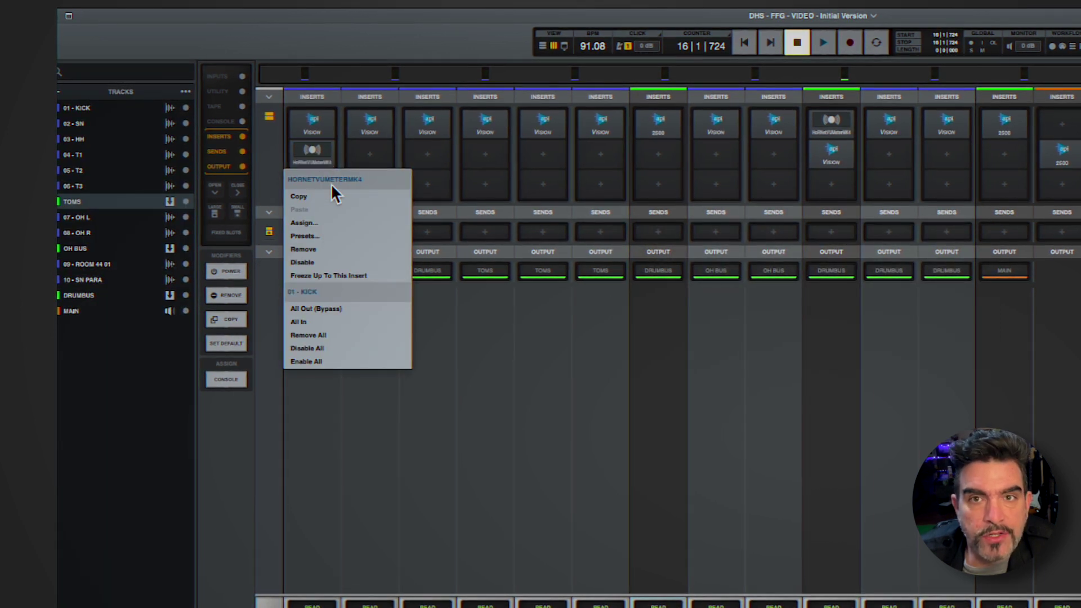
click(347, 249)
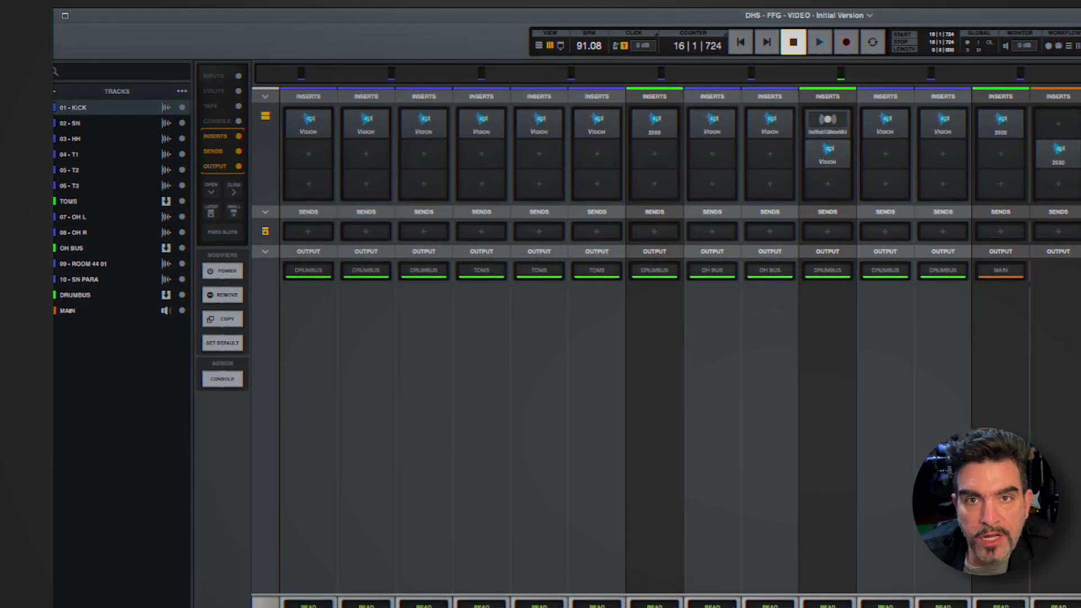
Load HoRNet VU Meter MK4 into insert 2 of the selected tracks 01 - KICK through 06 - T3.
shift+click(69, 185)
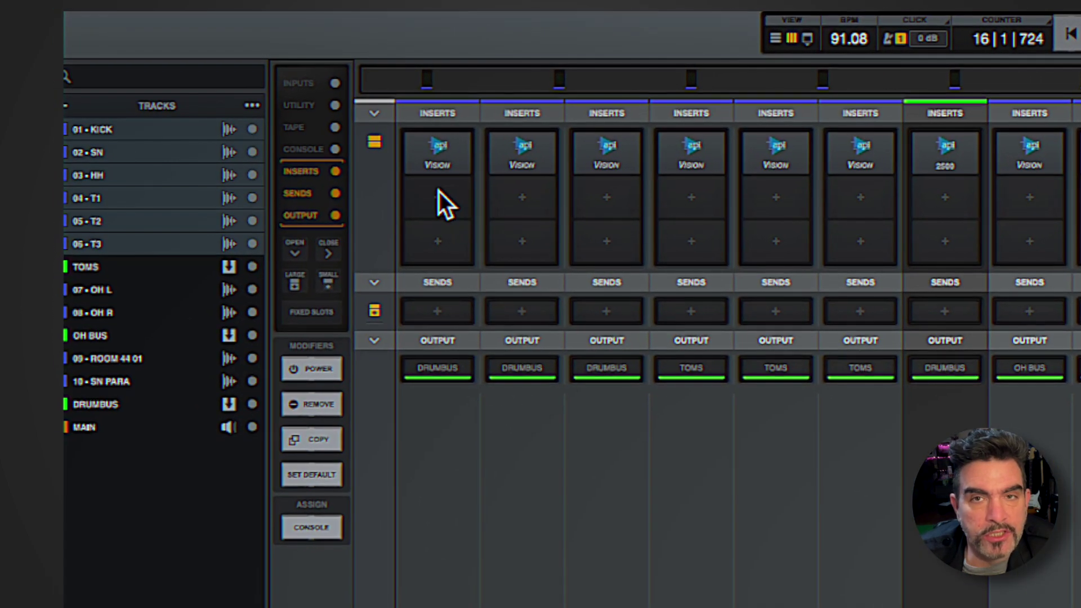
click(438, 191)
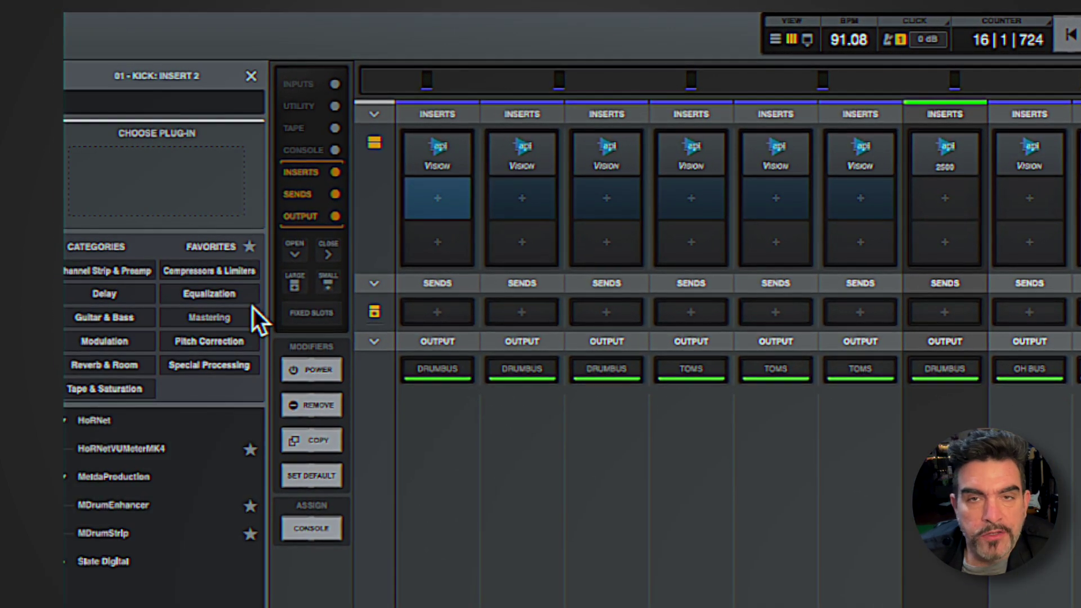
double_click(161, 445)
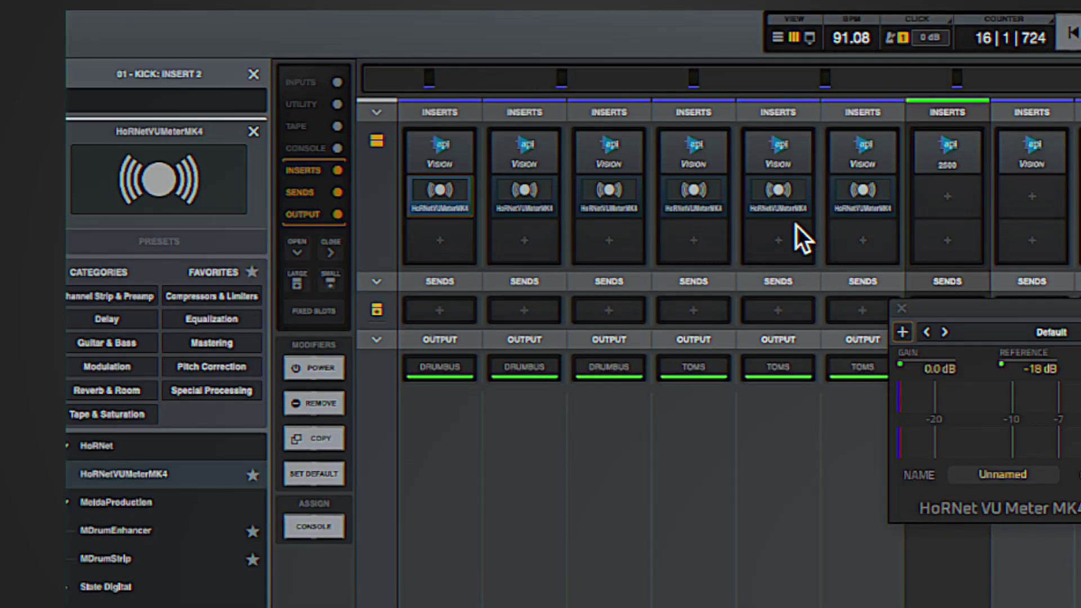
click(515, 198)
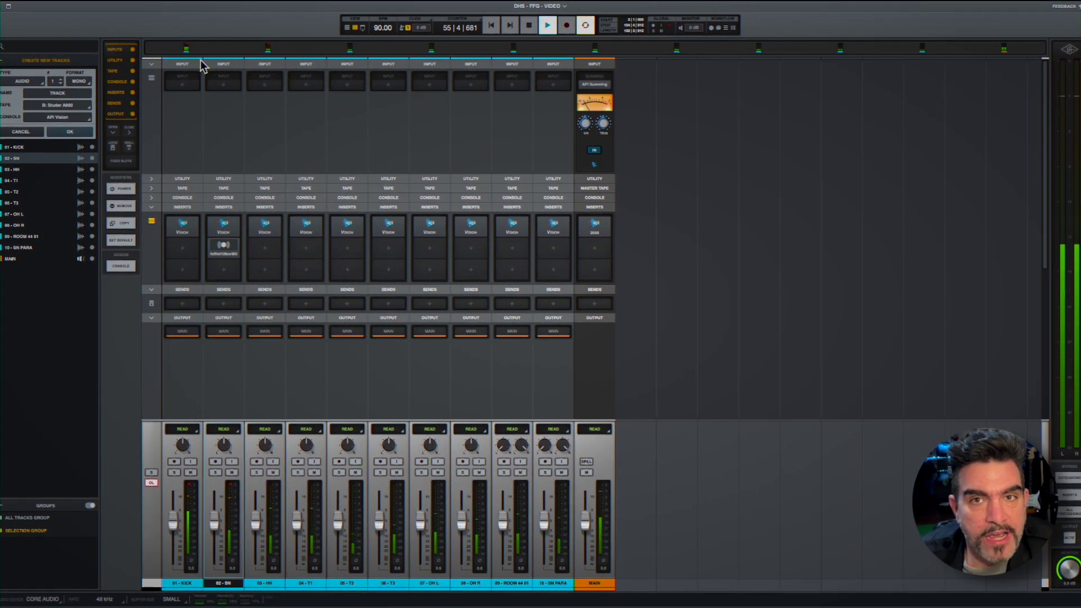
Trim the snare channel to -3.5 dB in the utility section.
click(231, 176)
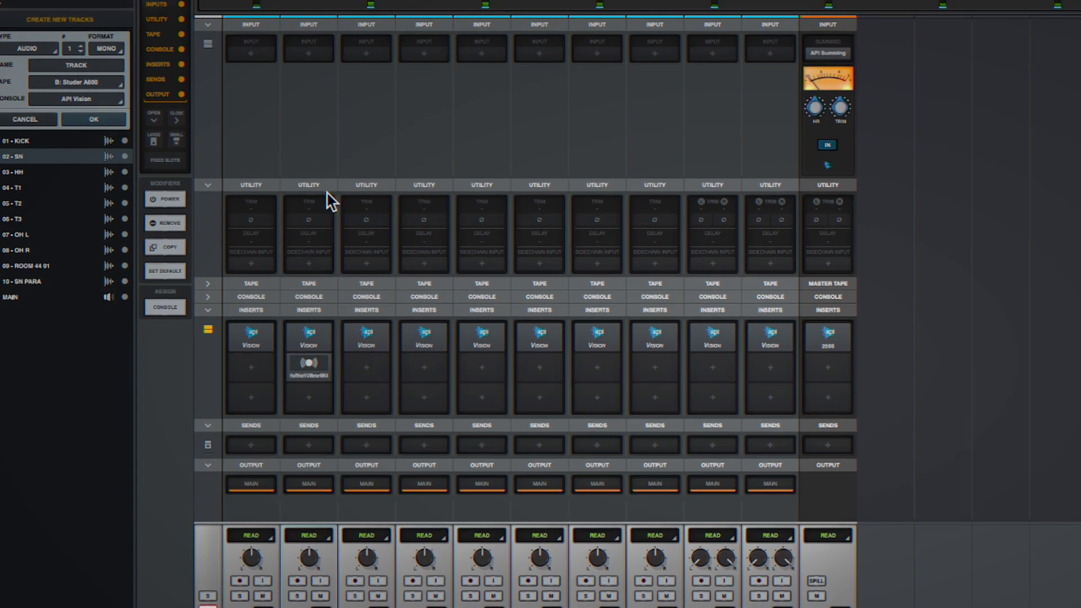
double_click(321, 204)
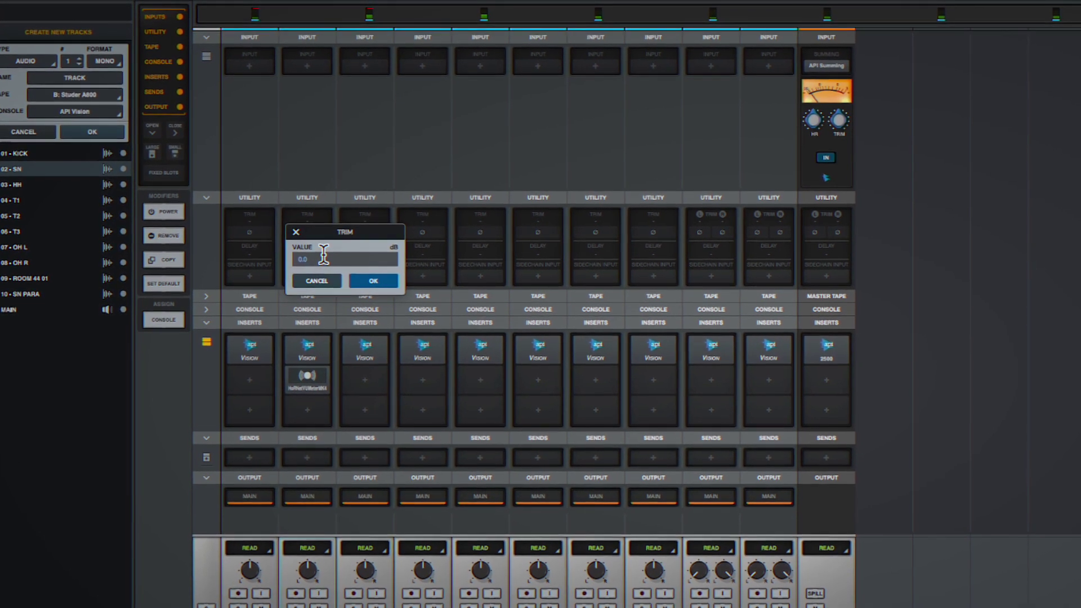
text(-3.5)
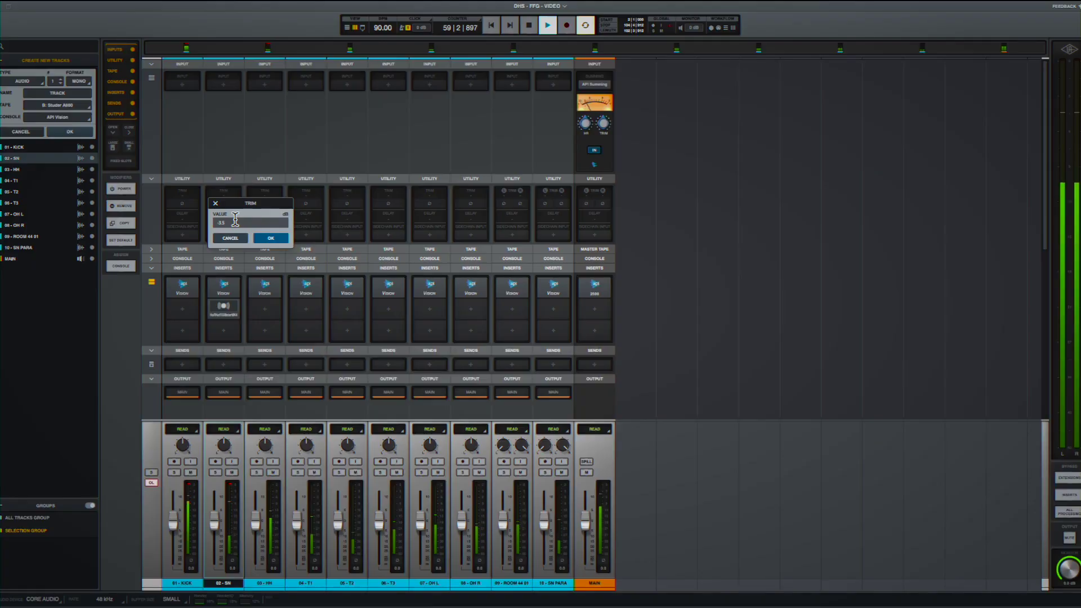
key(Return)
click(627, 183)
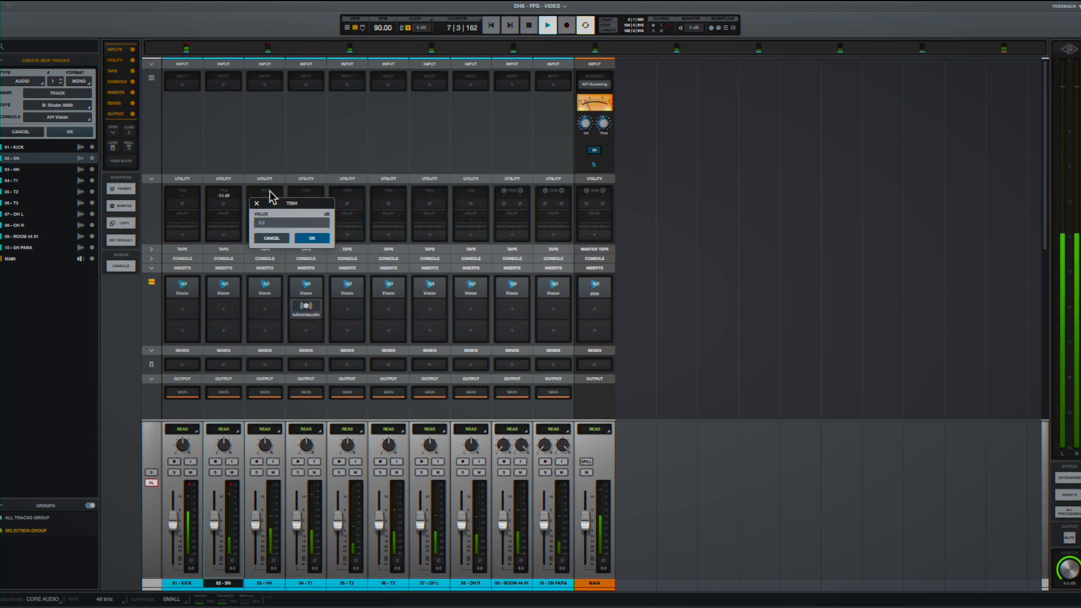
key(Return)
Set the HoRNet VU Meter on the MAIN bus to auto gain.
click(318, 314)
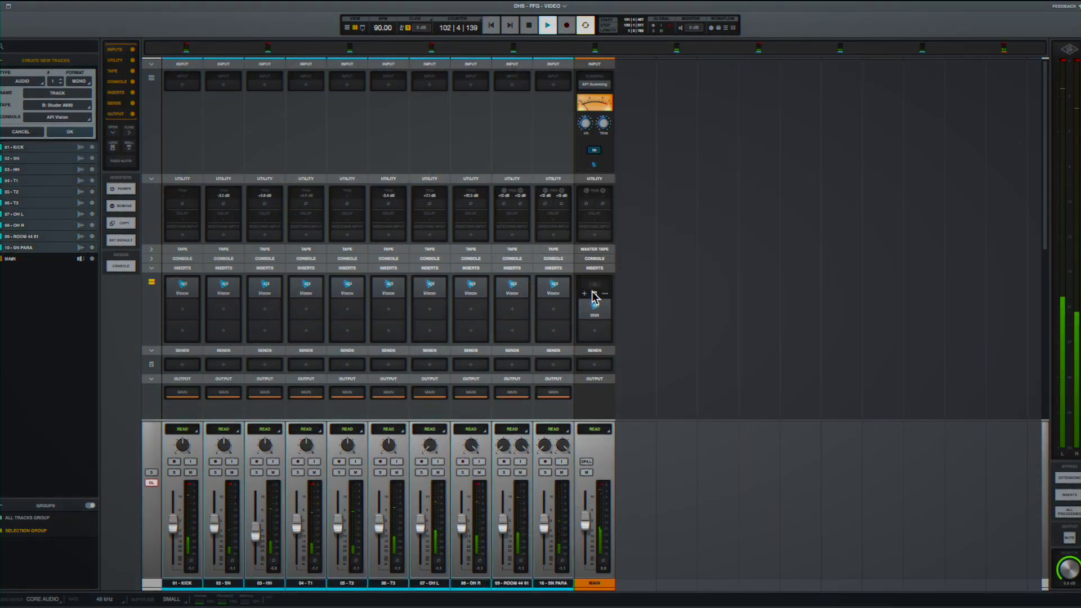
click(596, 297)
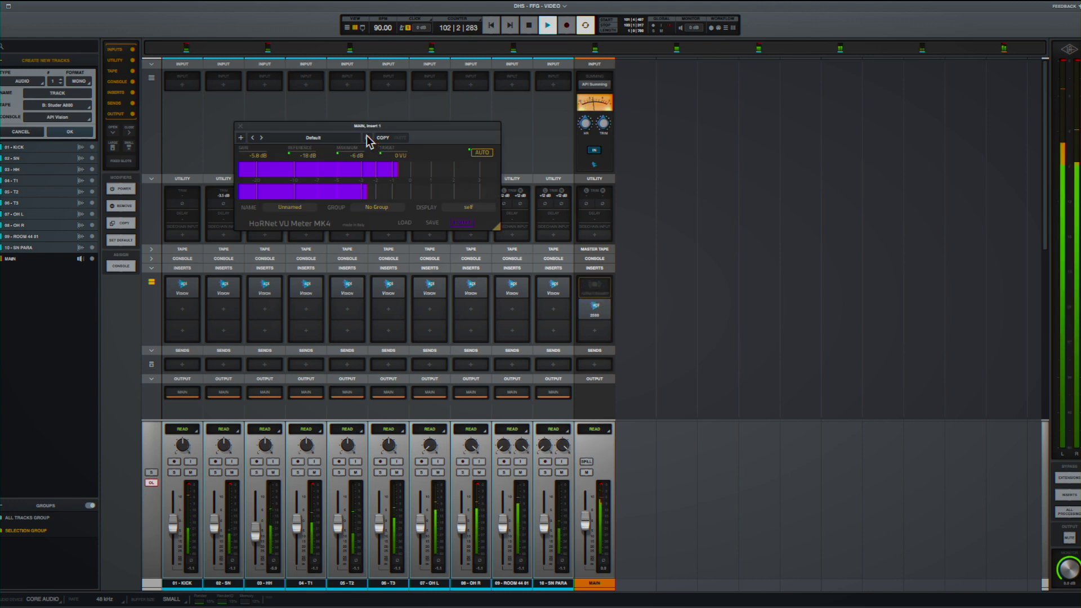
click(482, 152)
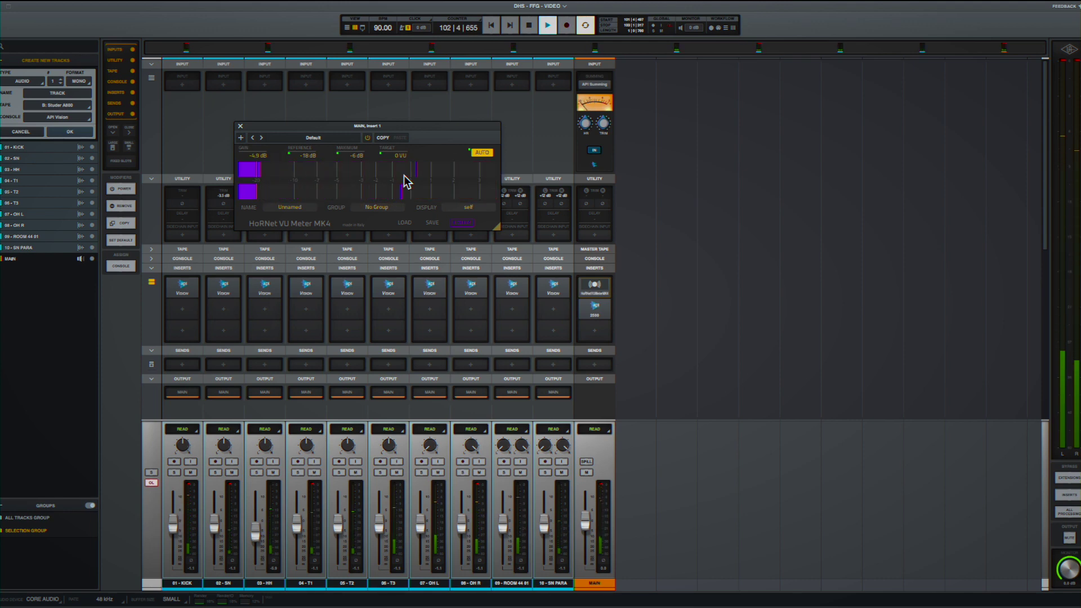
click(429, 583)
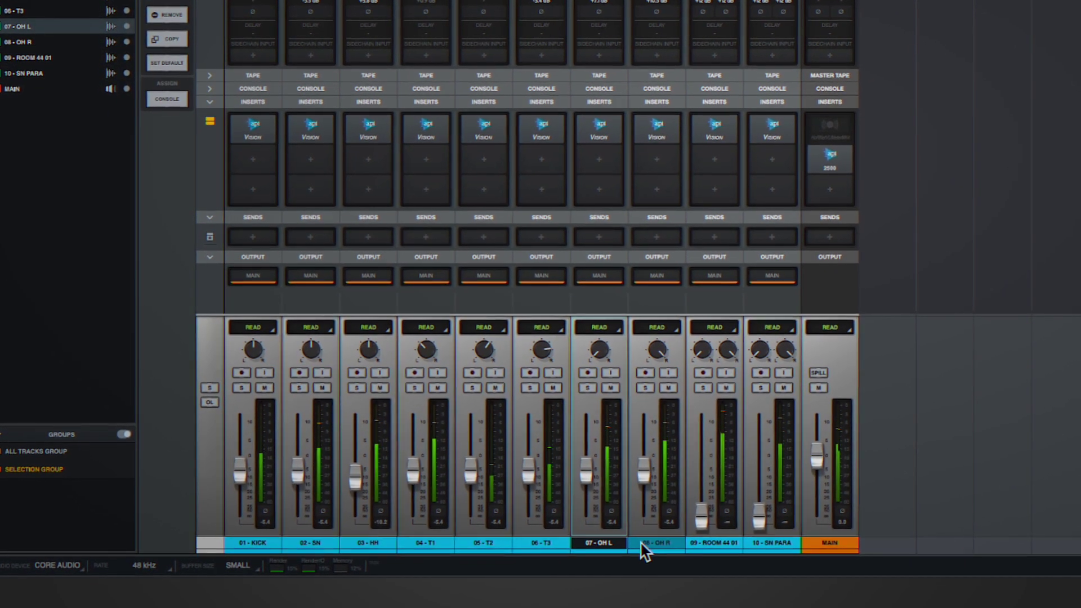
Group the selected 07 - OH L and 08 - OH R channels under the name 'OH FADERS'.
click(642, 543)
right_click(645, 543)
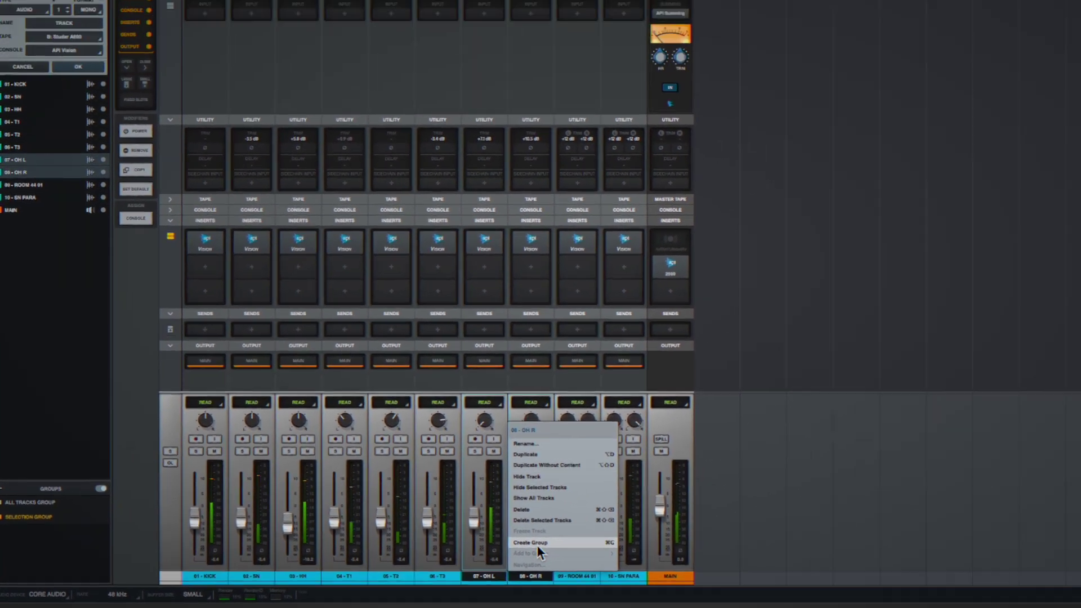
click(535, 543)
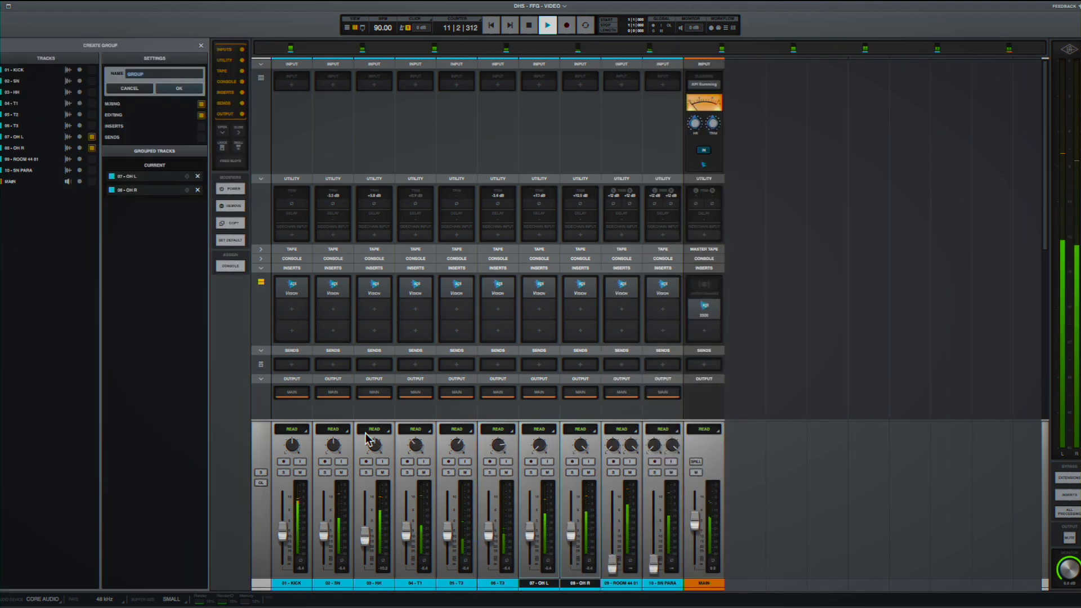
text(OH)
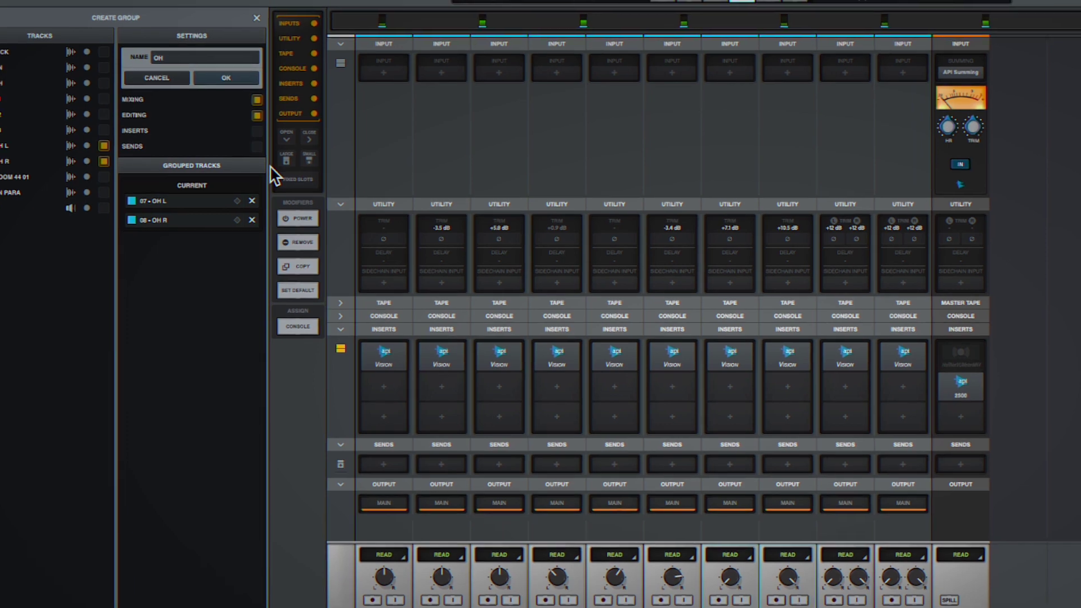
text( FADERS)
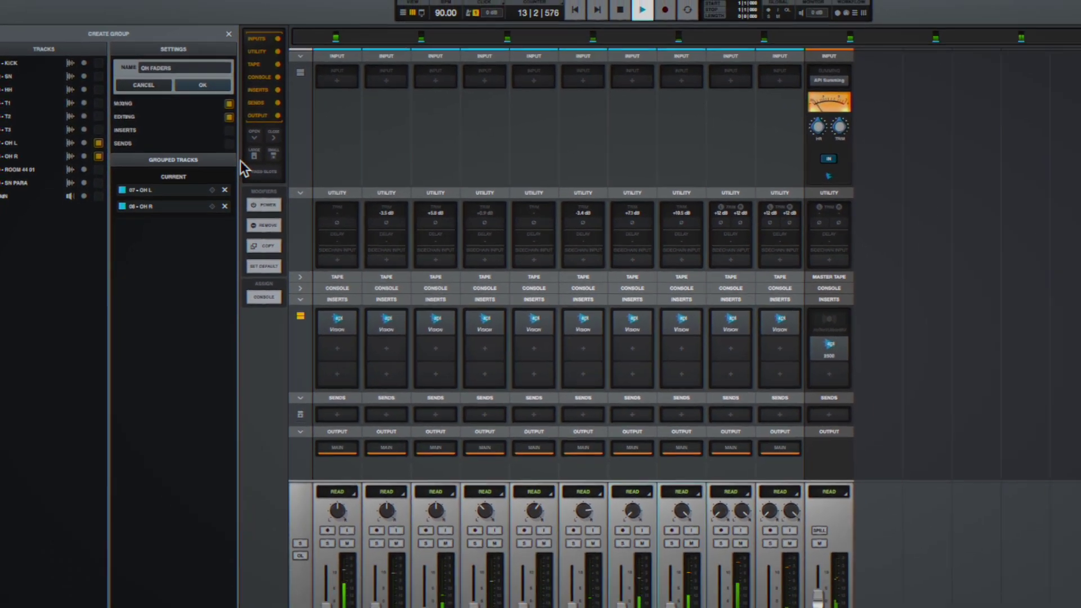
key(Return)
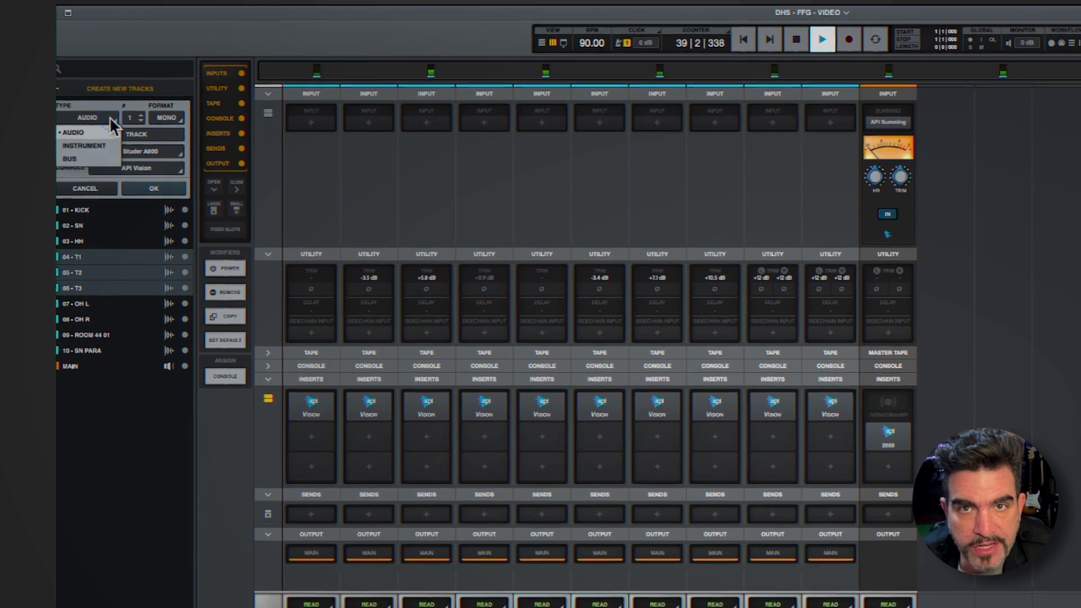
Create a stereo bus named TOMS after the tom tracks and expand the Tape section.
click(110, 116)
click(93, 162)
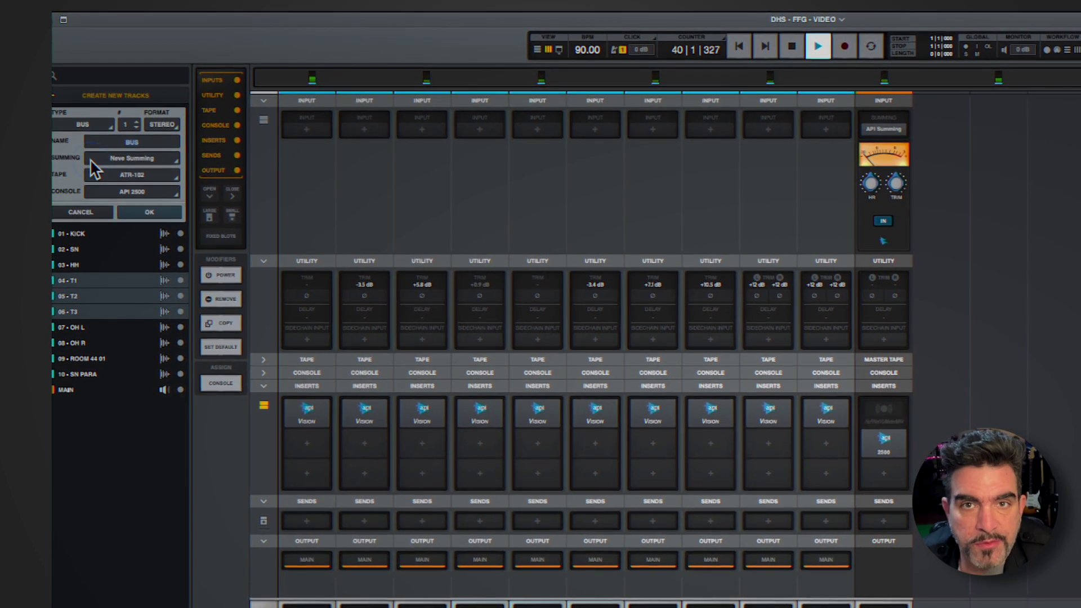
double_click(150, 143)
text(TOMS)
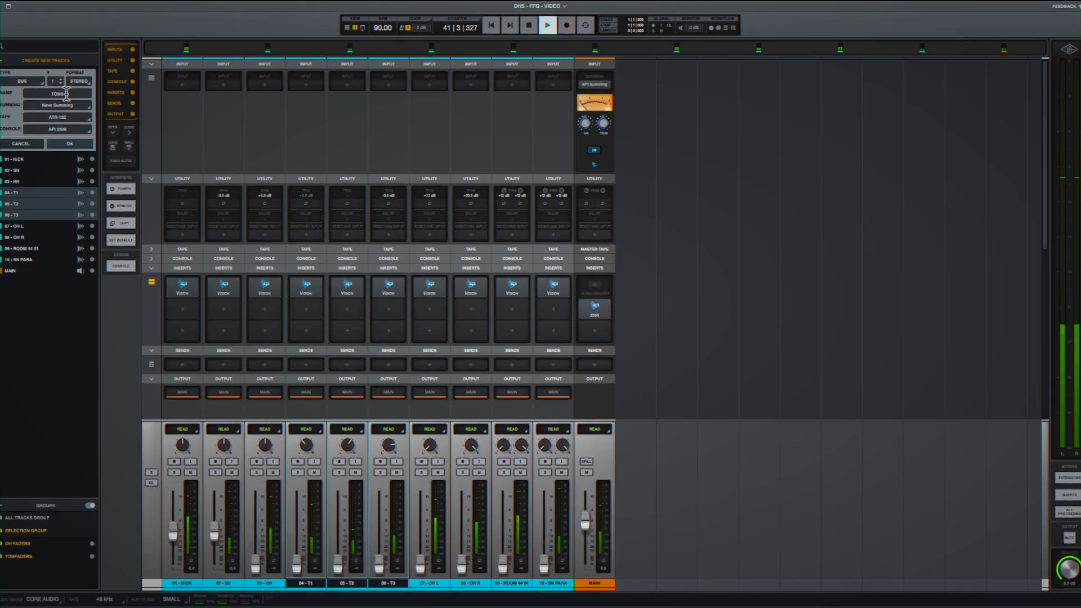
key(Return)
click(171, 82)
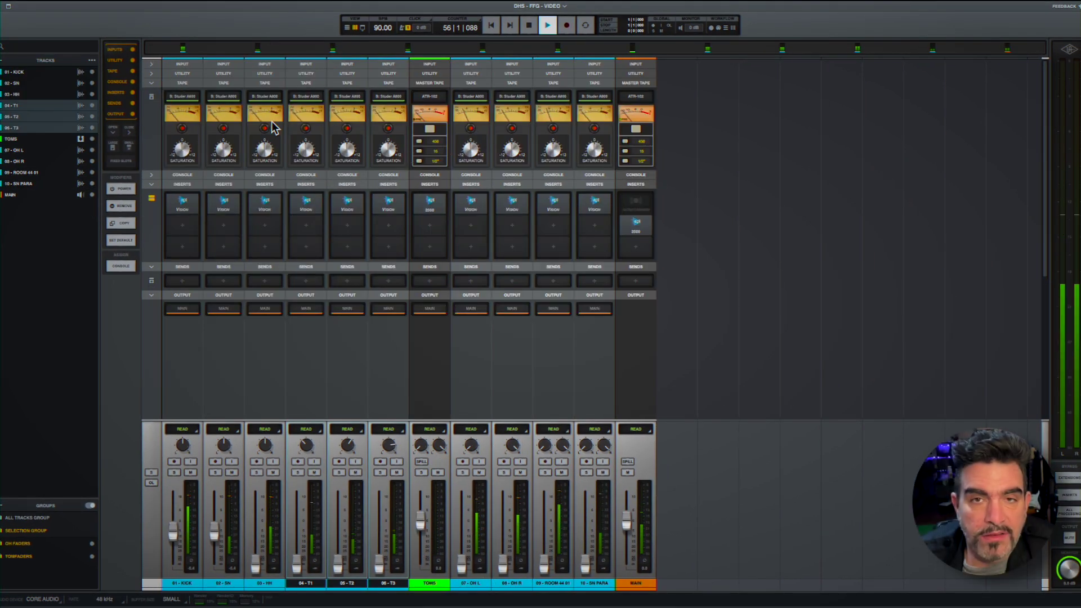
Toggle the Tape and Console sections, then expand and collapse every channel section.
click(152, 83)
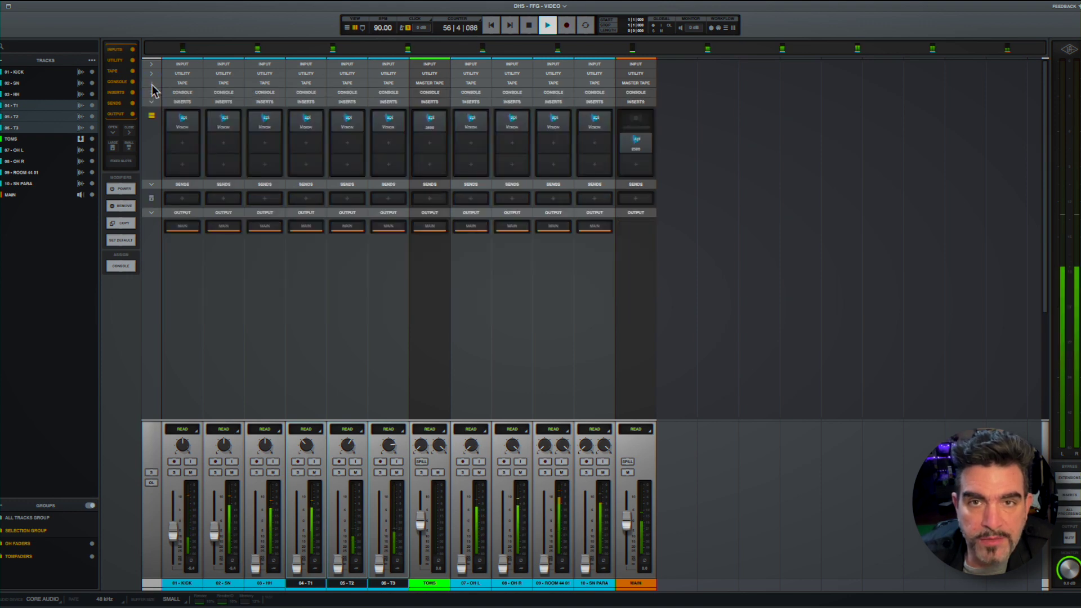
click(150, 92)
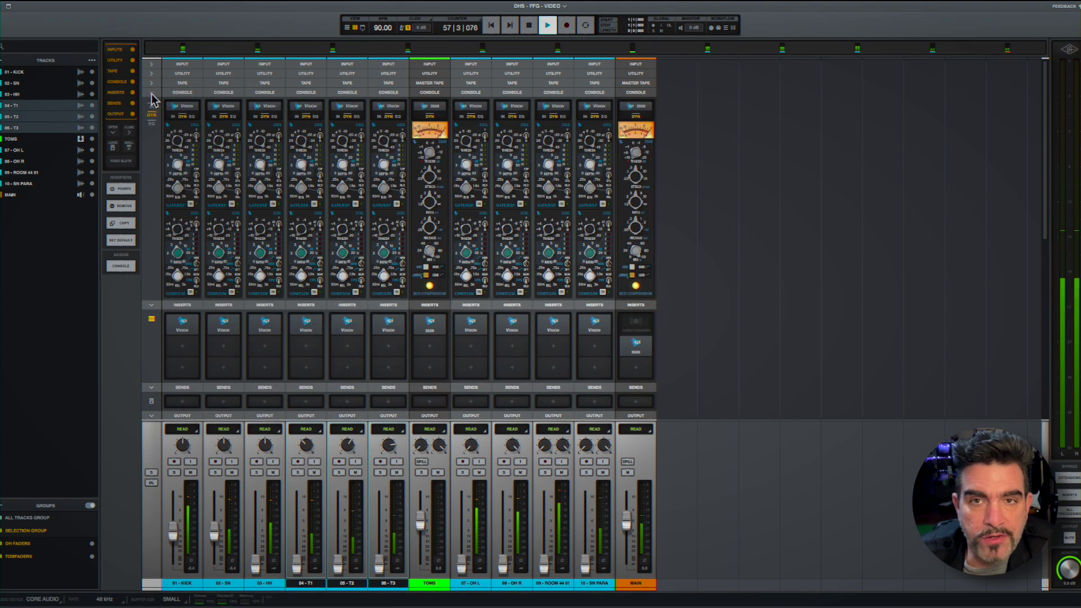
click(151, 93)
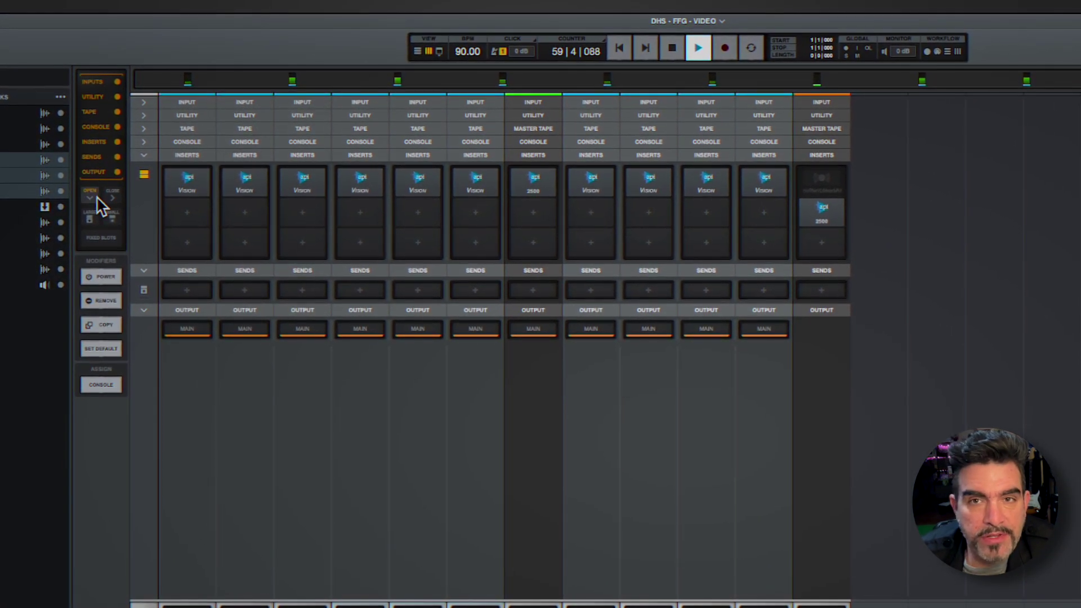
click(90, 197)
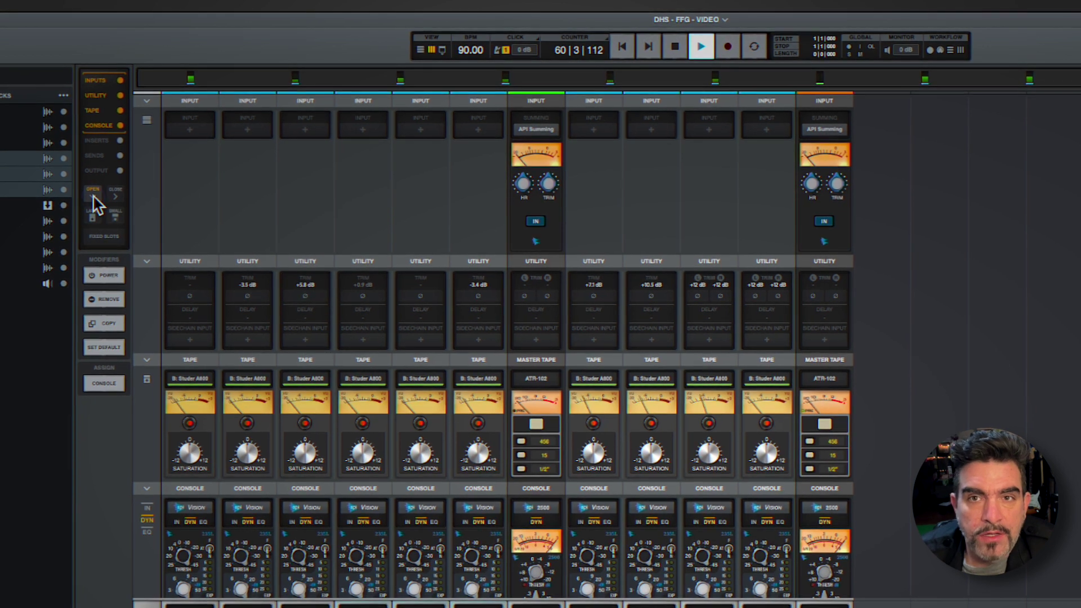
click(110, 198)
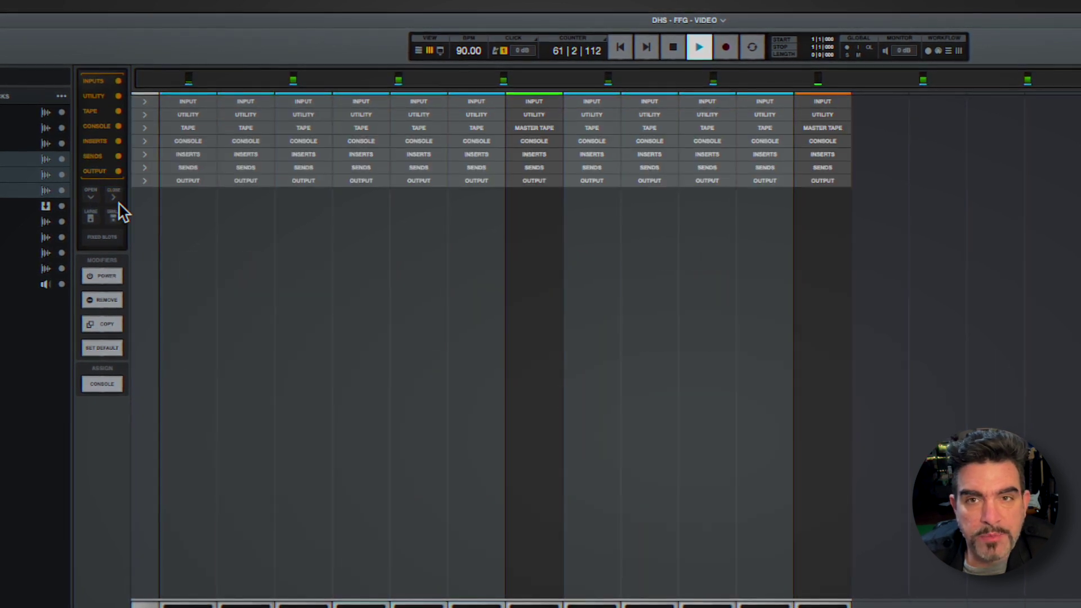
Switch the mixer channel modules to small size and back to large.
click(86, 218)
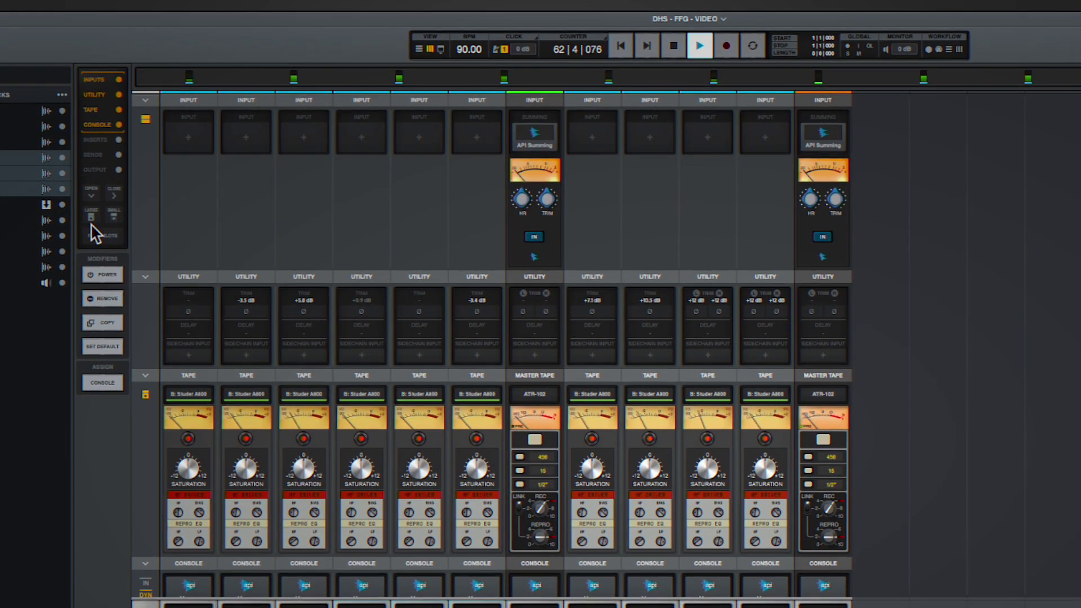
click(113, 217)
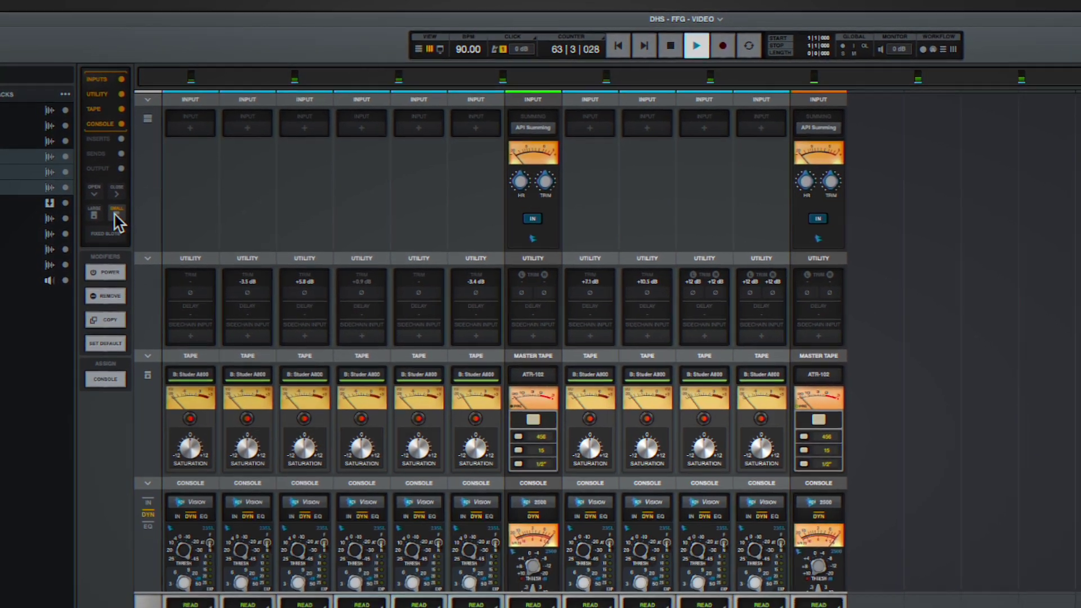
click(95, 217)
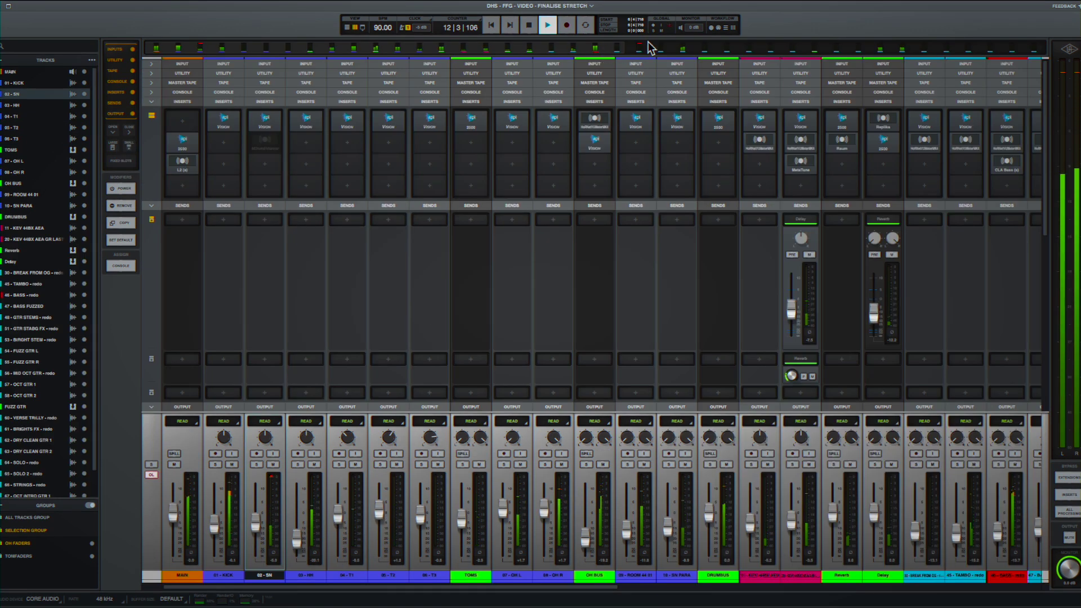
Show the extra transport options row and switch it to MIDI options.
click(711, 28)
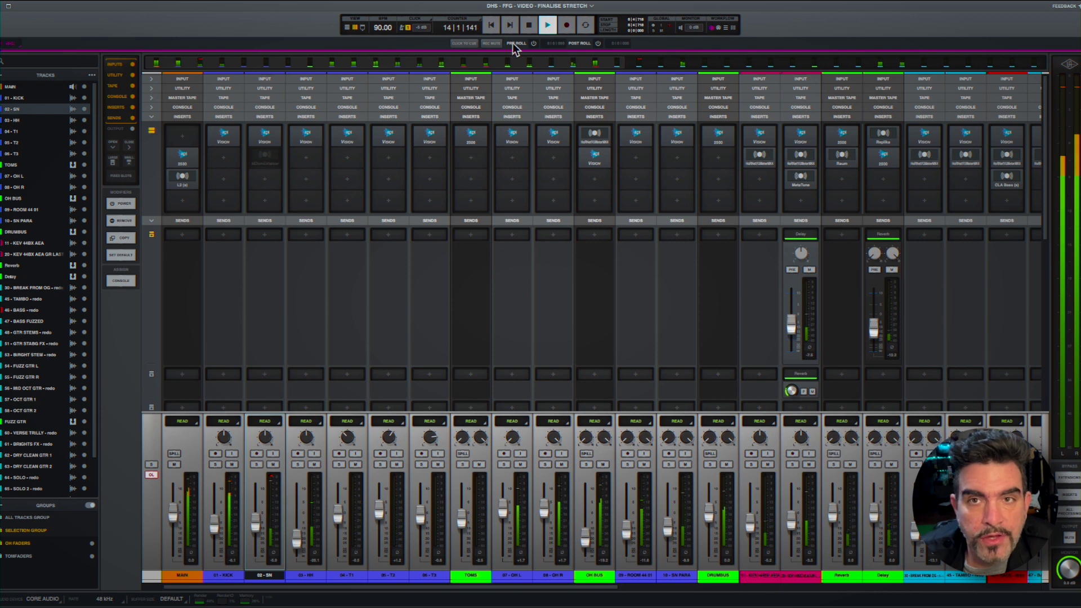
click(719, 28)
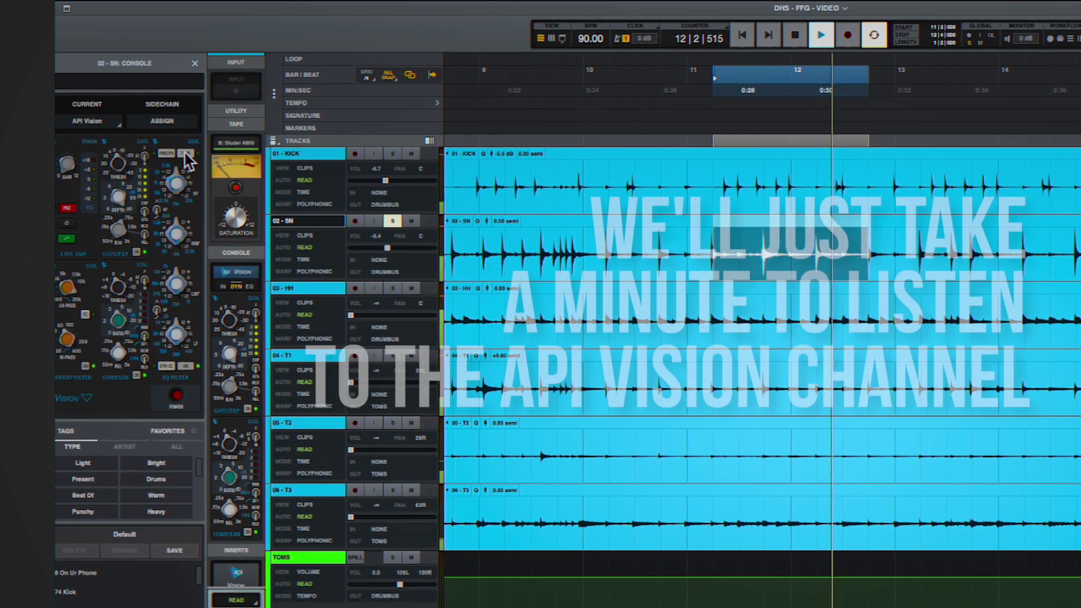
Toggle the snare's API Vision EQ between graphic sliders and knobs, ending on knobs.
click(186, 153)
click(186, 153)
click(186, 153)
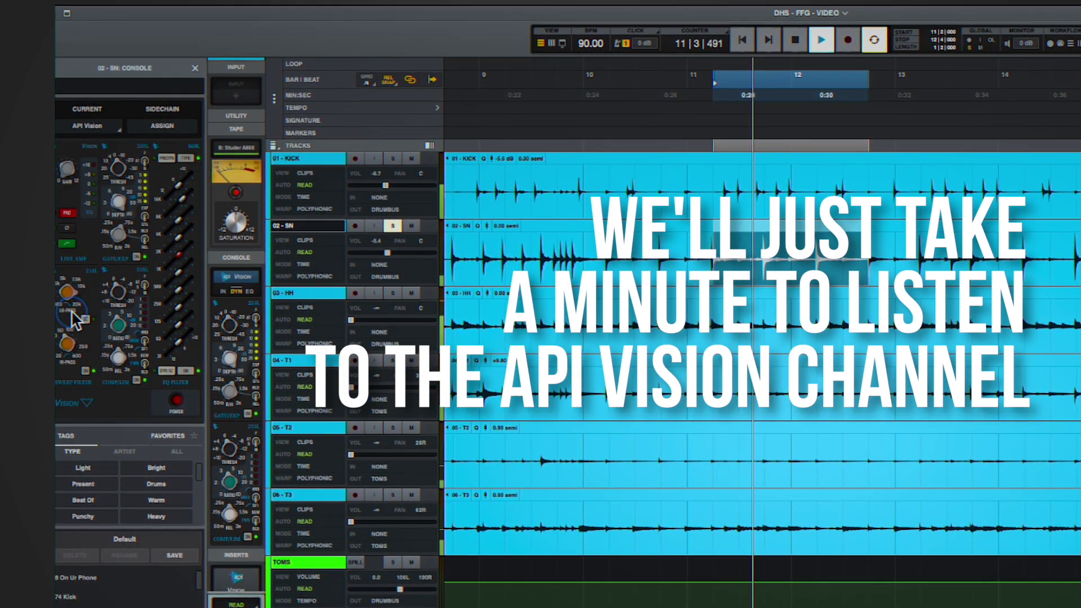
double_click(183, 214)
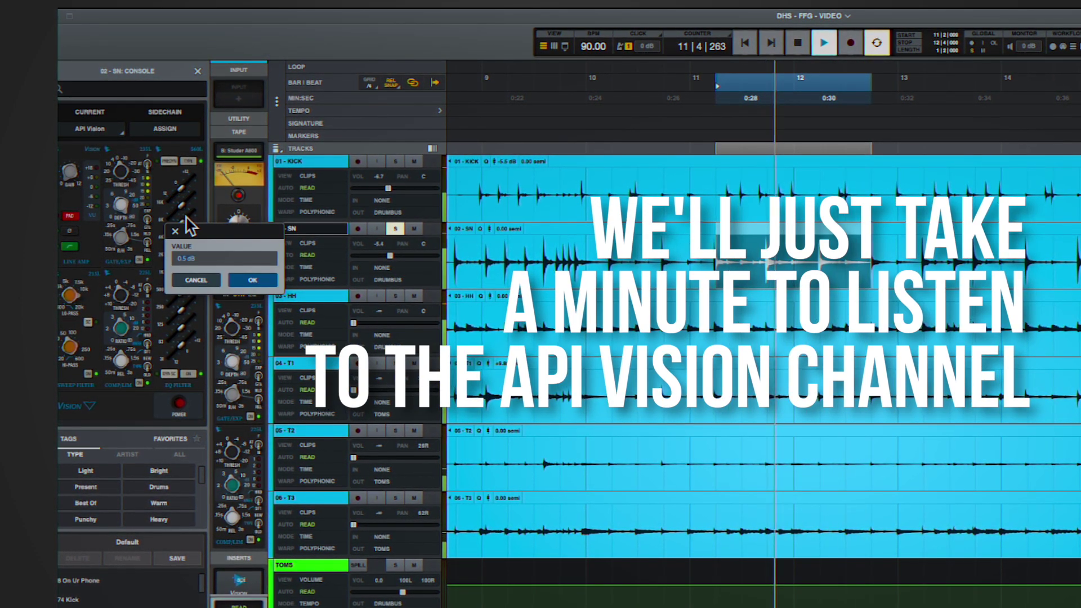
click(192, 279)
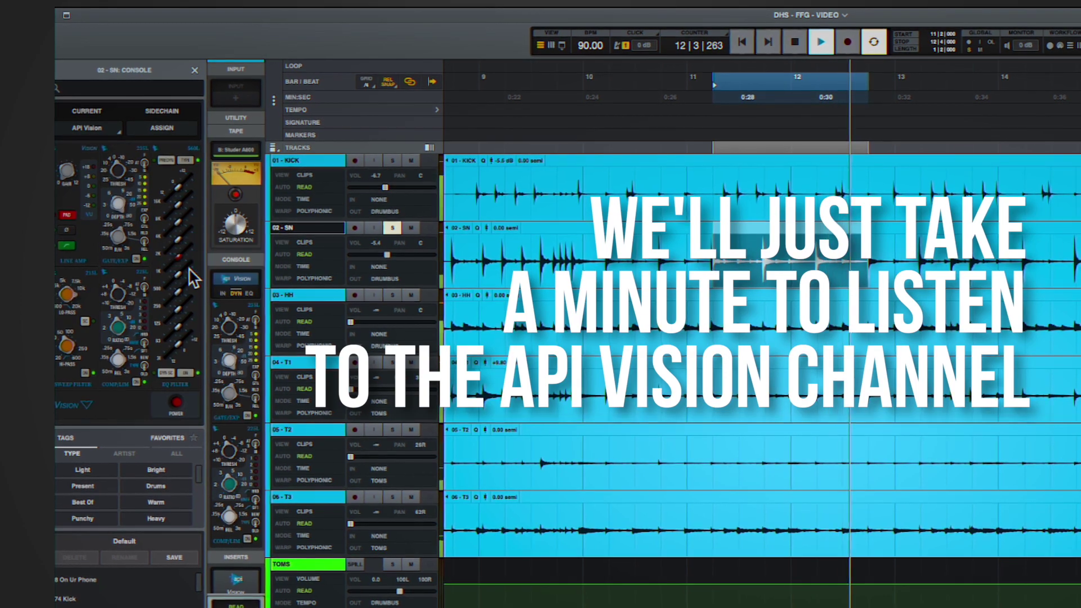
click(184, 160)
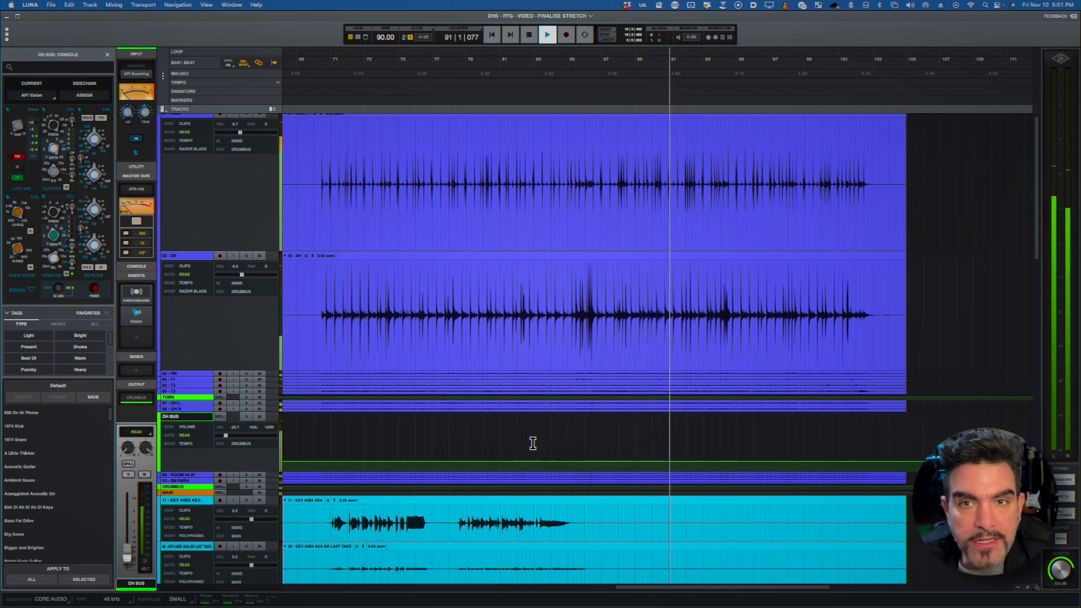
Scroll to the vocal tracks and open Send 1 on KEV 44BX AEA GR LAST TAKE.
scroll(654, 363, up, 1)
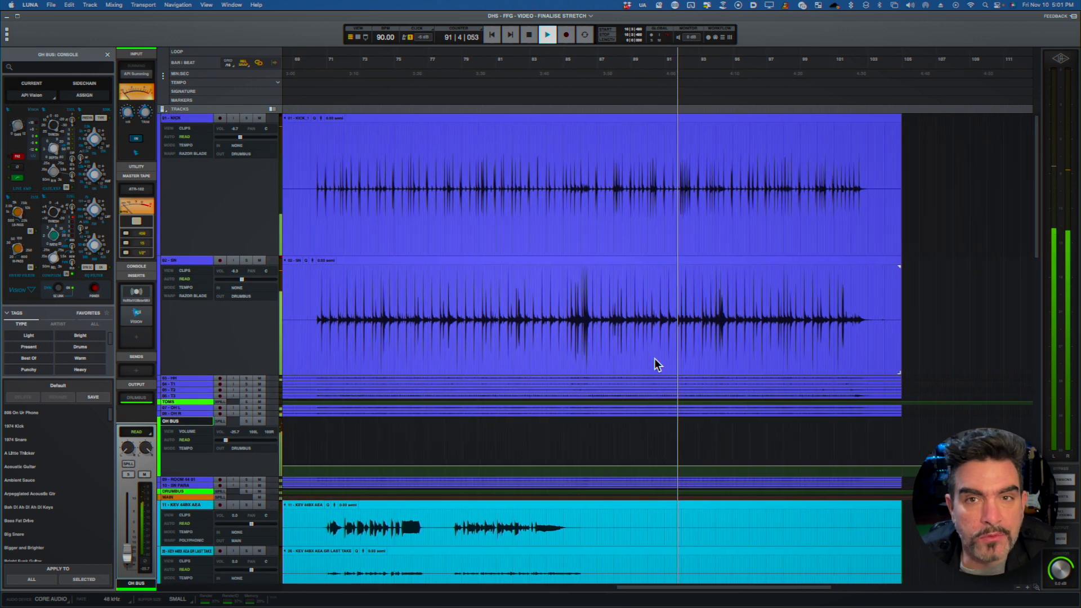
scroll(655, 364, right, 2)
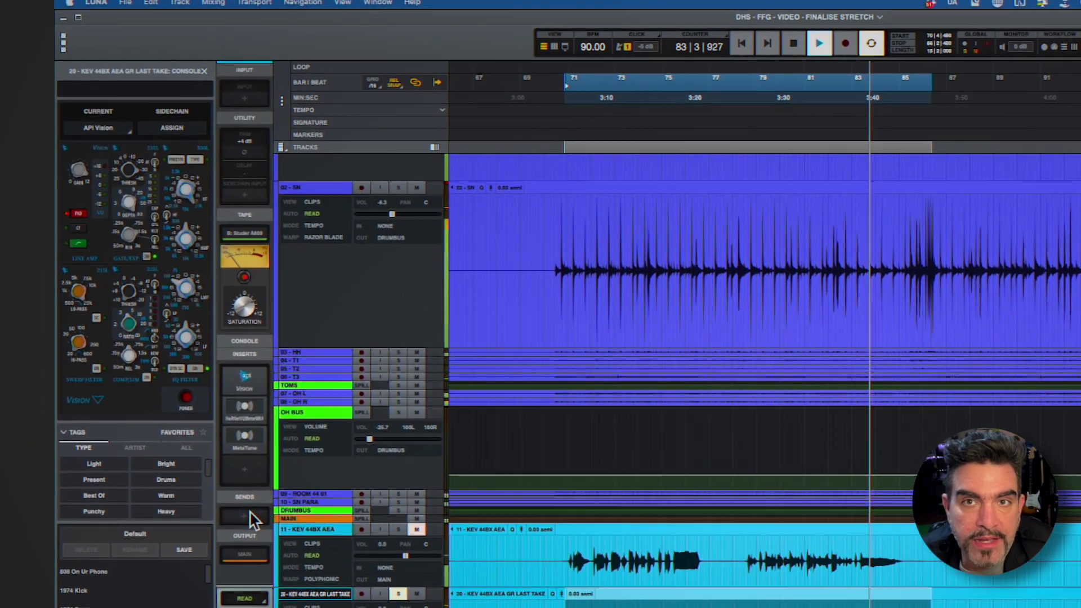
click(149, 370)
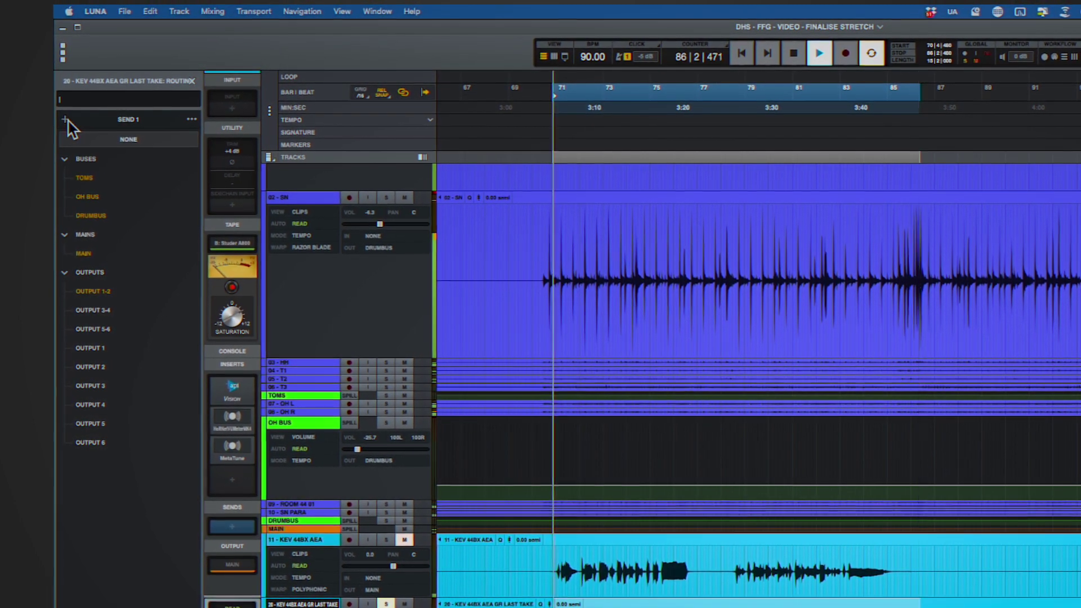
Create a stereo 'Delay' bus with API Summing from Send 1 and open its insert browser.
click(68, 120)
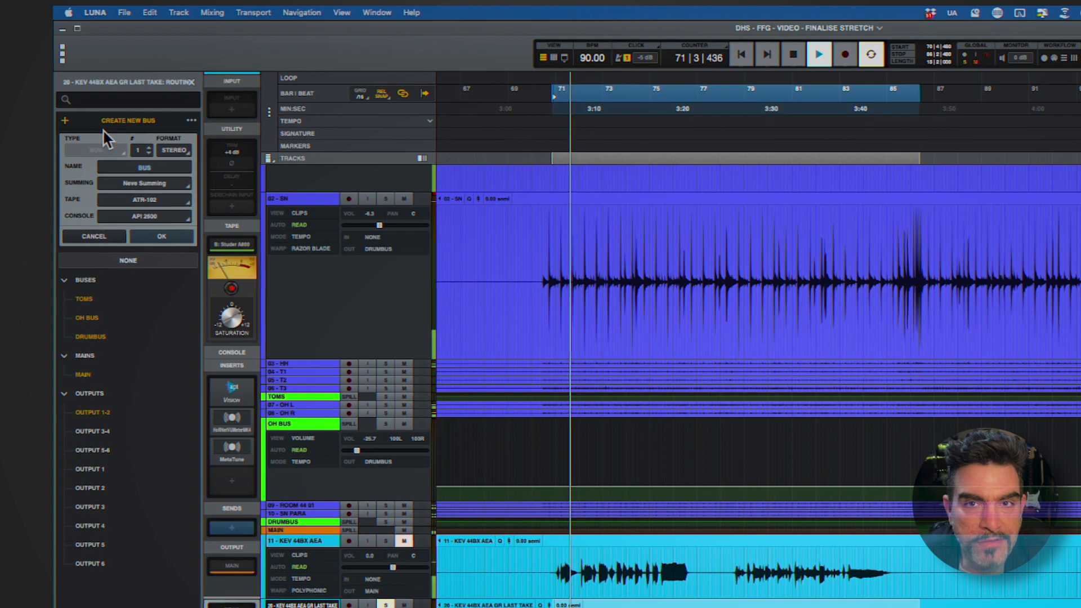
click(142, 167)
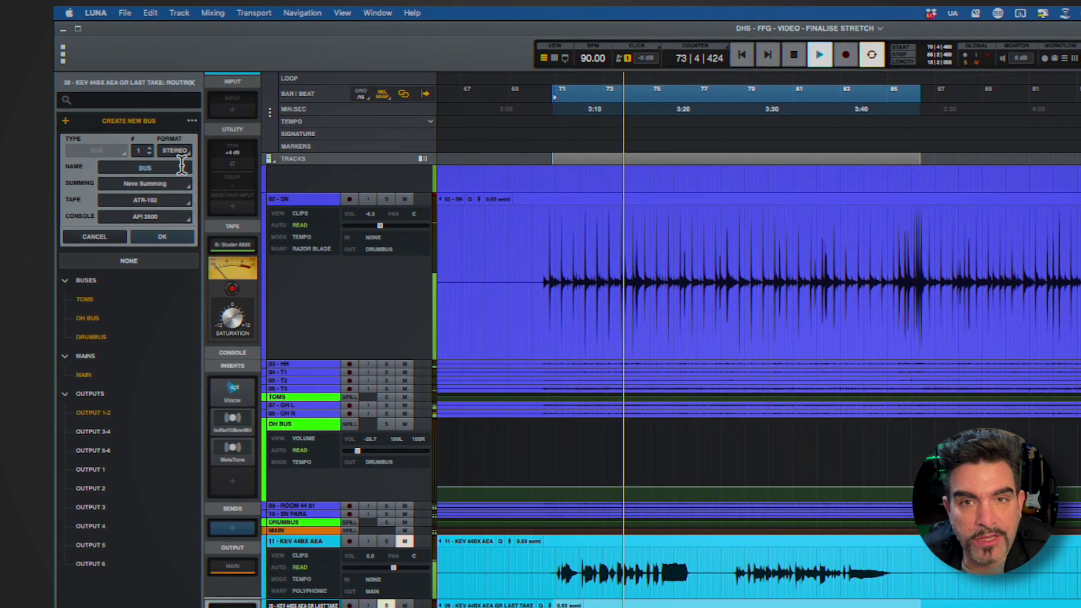
text(Del)
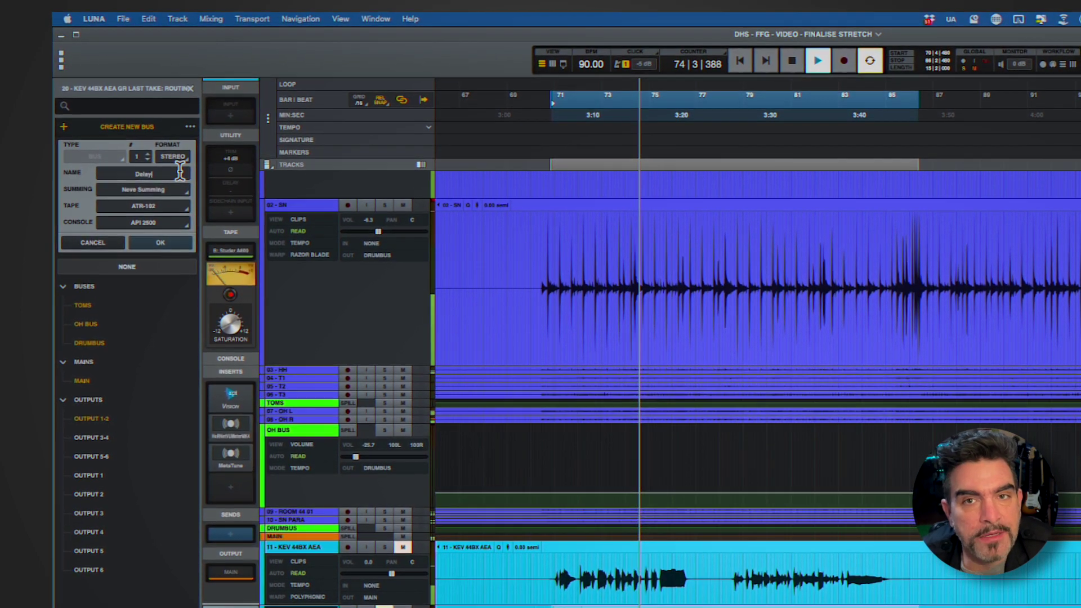
text(ay)
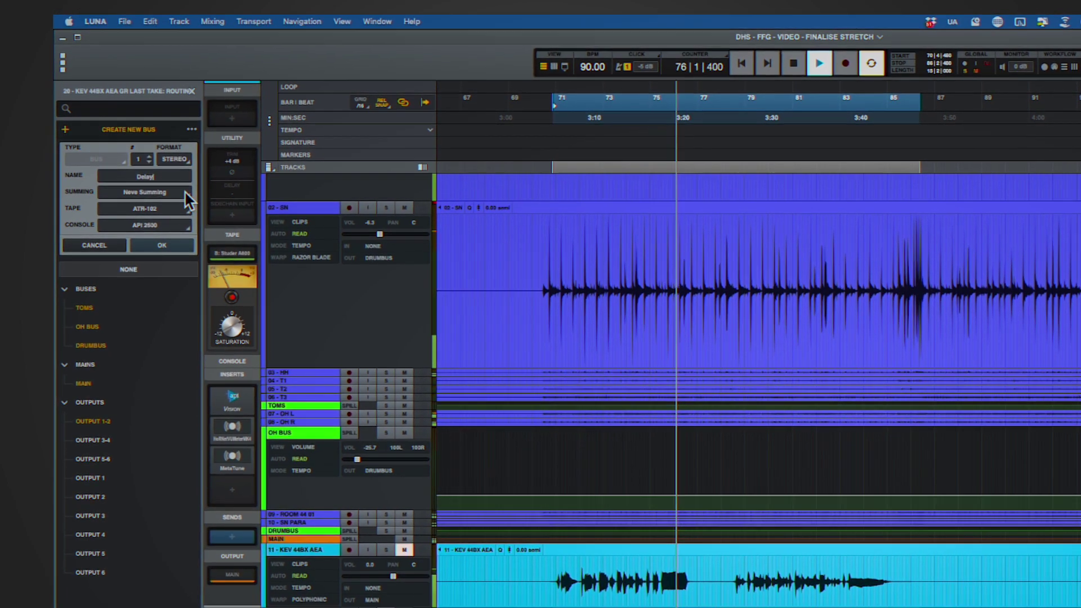
click(184, 191)
click(179, 204)
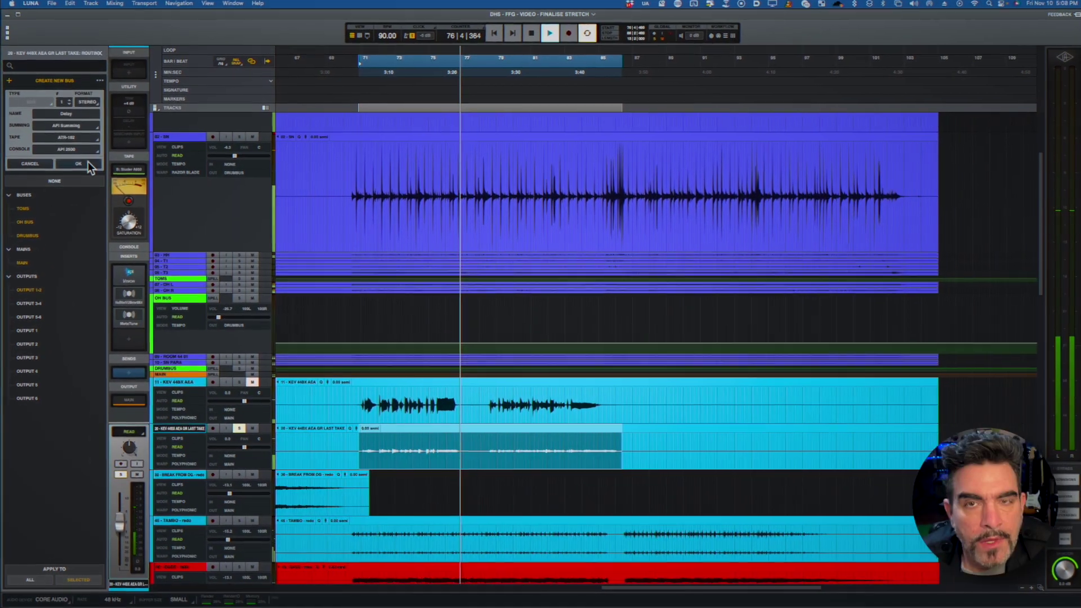
click(85, 165)
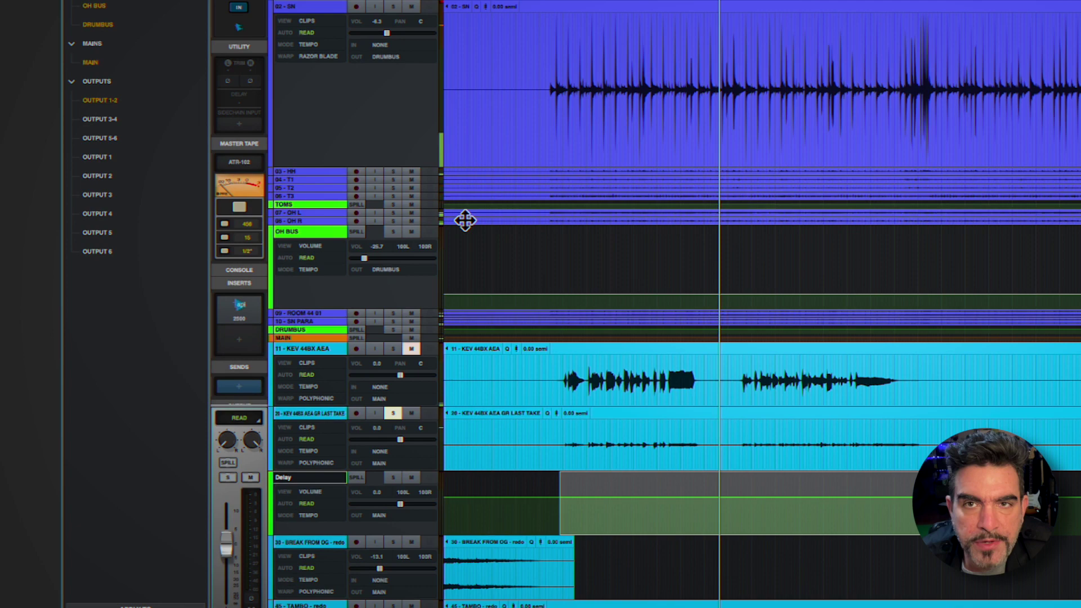
scroll(239, 337, down, 1)
click(237, 334)
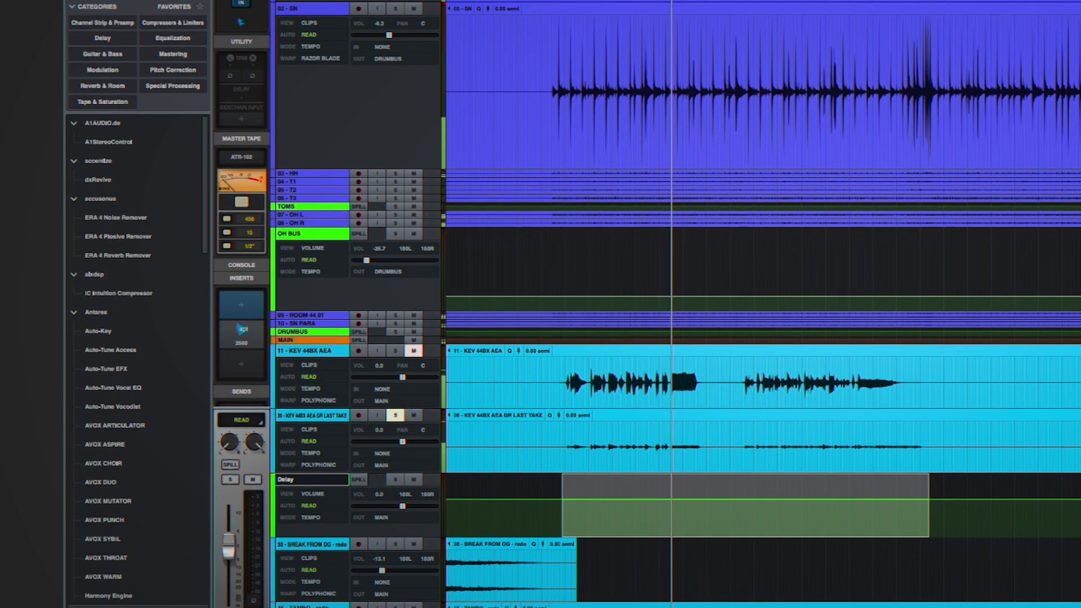
Insert Replika on the Delay bus with the Vintage Darkness preset, wetter mix and Wide mode.
click(93, 103)
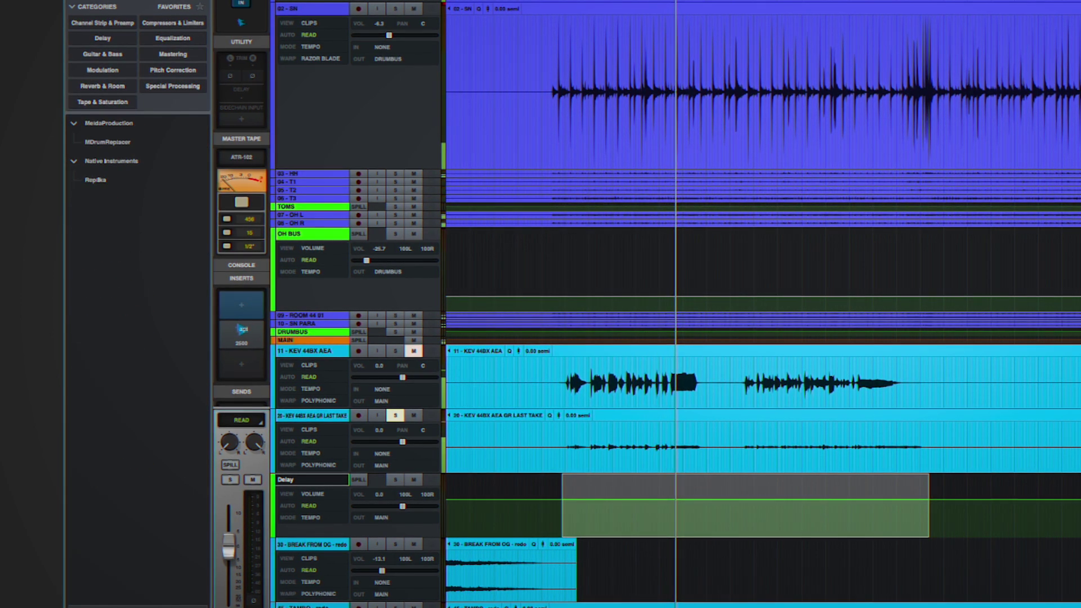
double_click(101, 180)
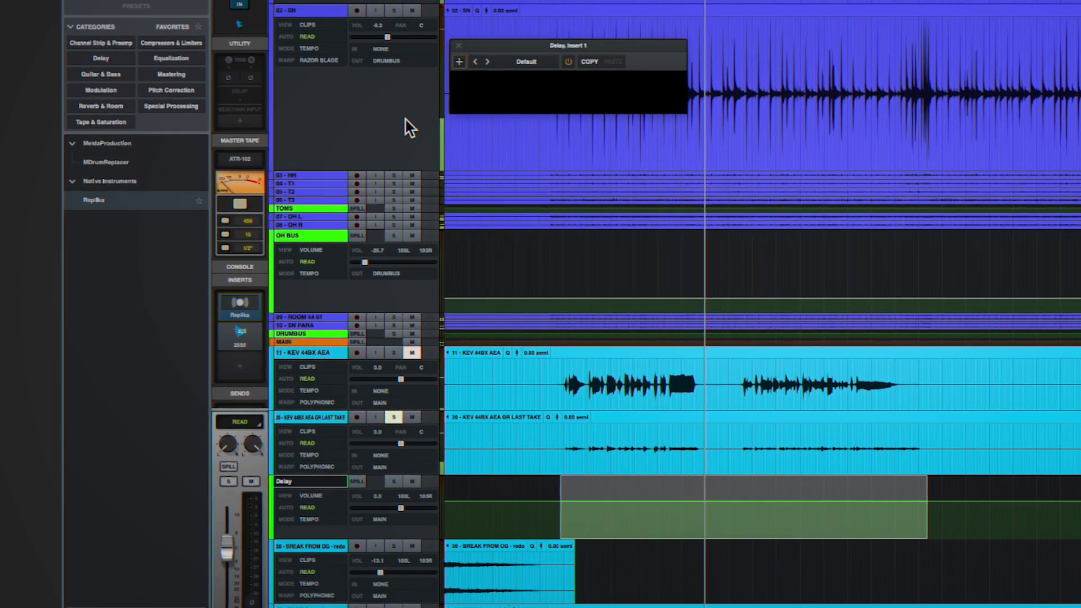
click(608, 63)
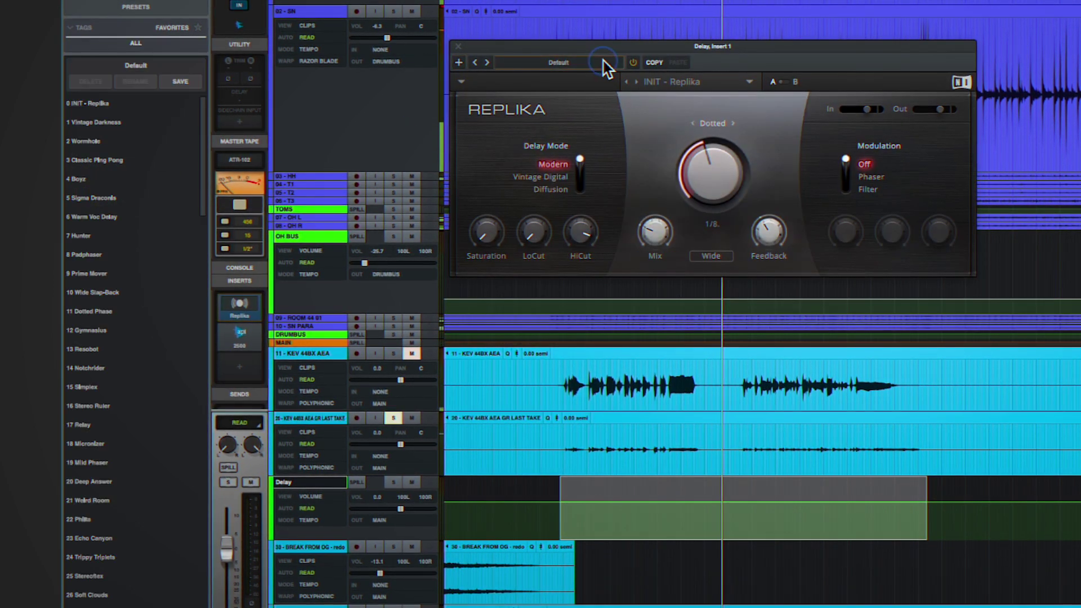
click(688, 82)
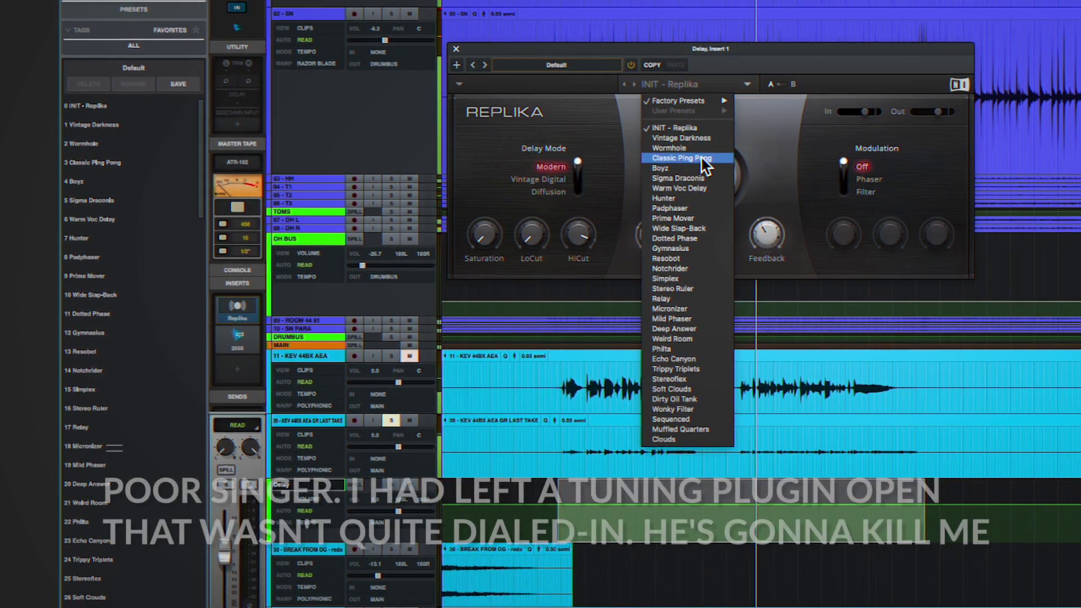
click(700, 138)
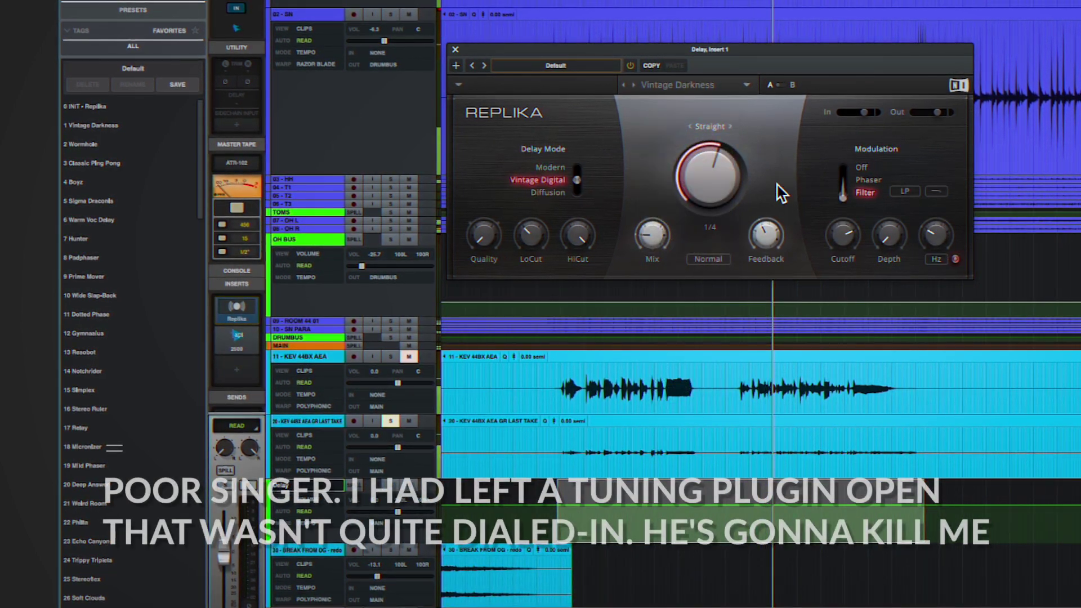
drag(652, 235, 653, 185)
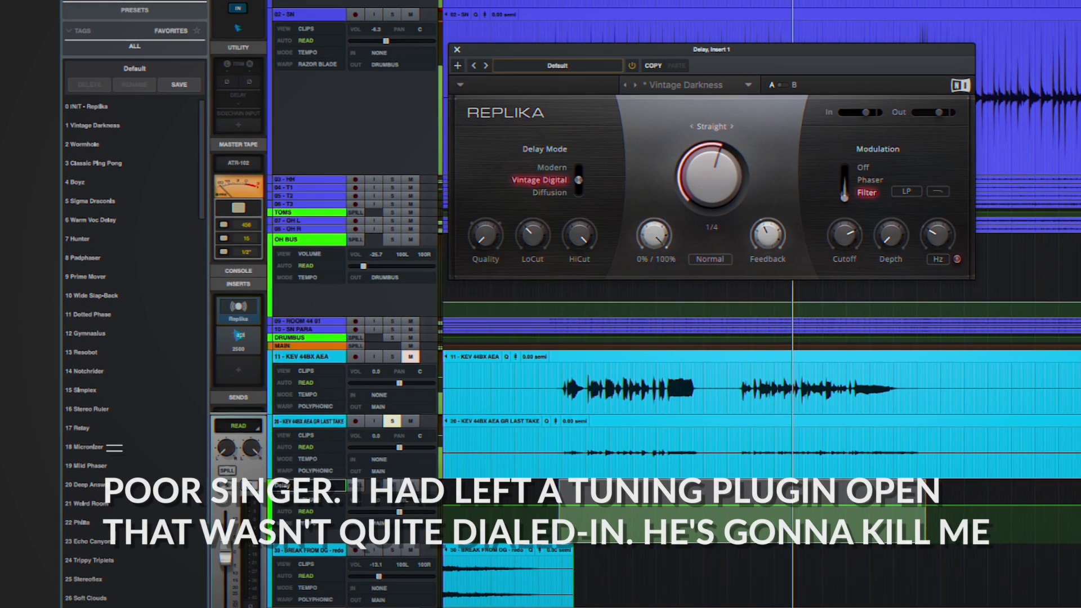
click(715, 259)
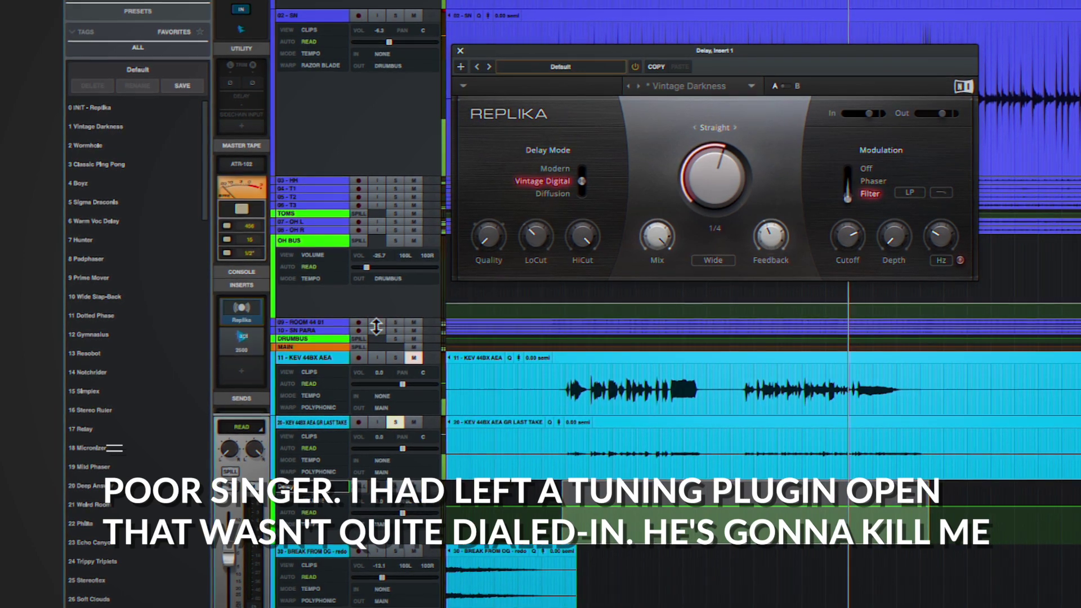
click(325, 360)
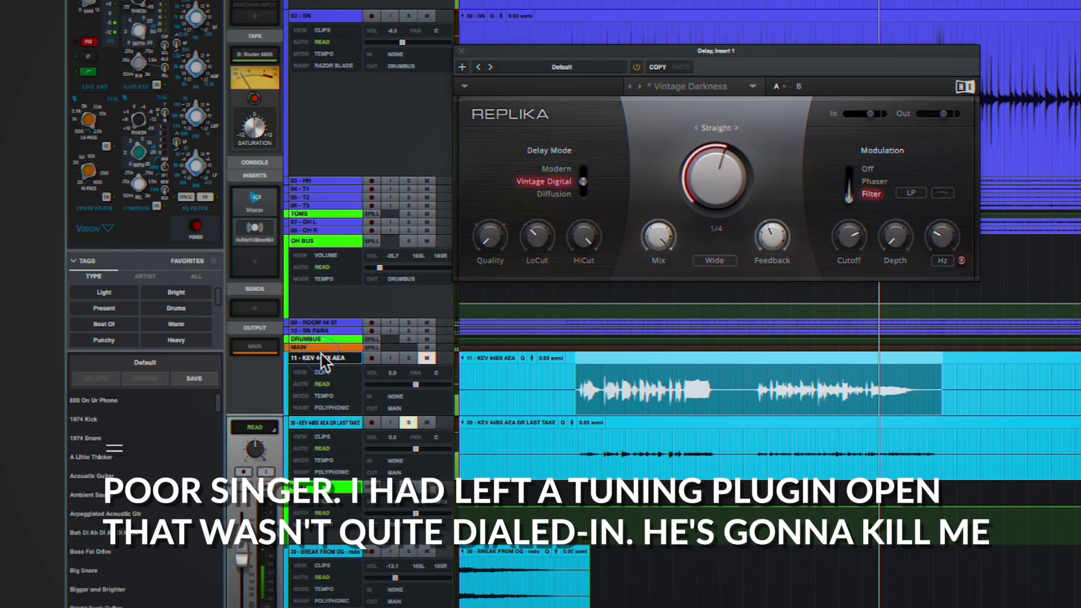
Check the vocal's Delay send, then show the Delay bus compressor's sidechain settings.
click(323, 423)
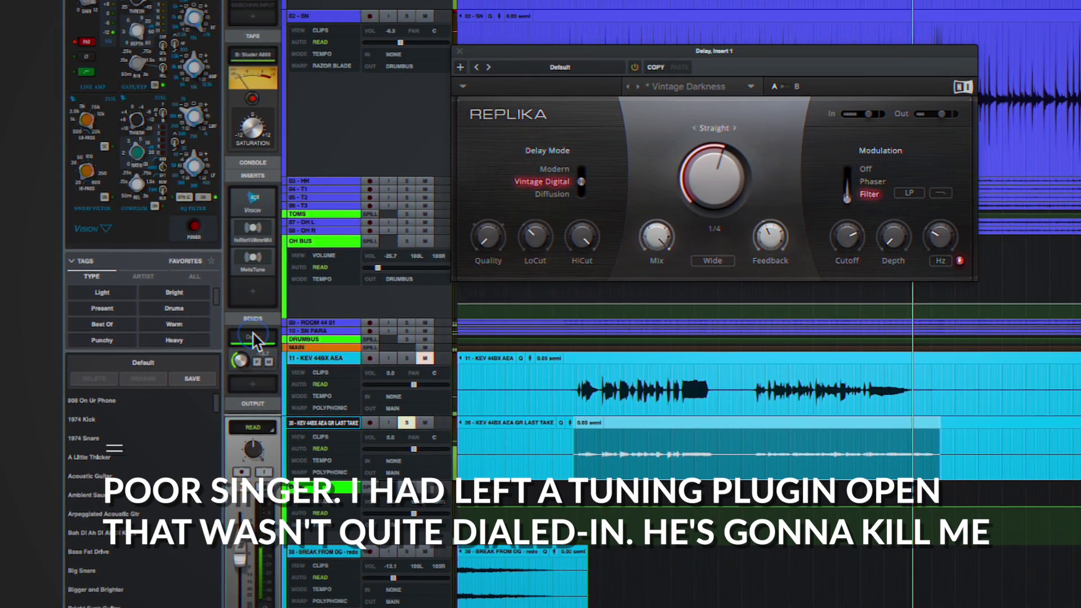
mouse_move(253, 339)
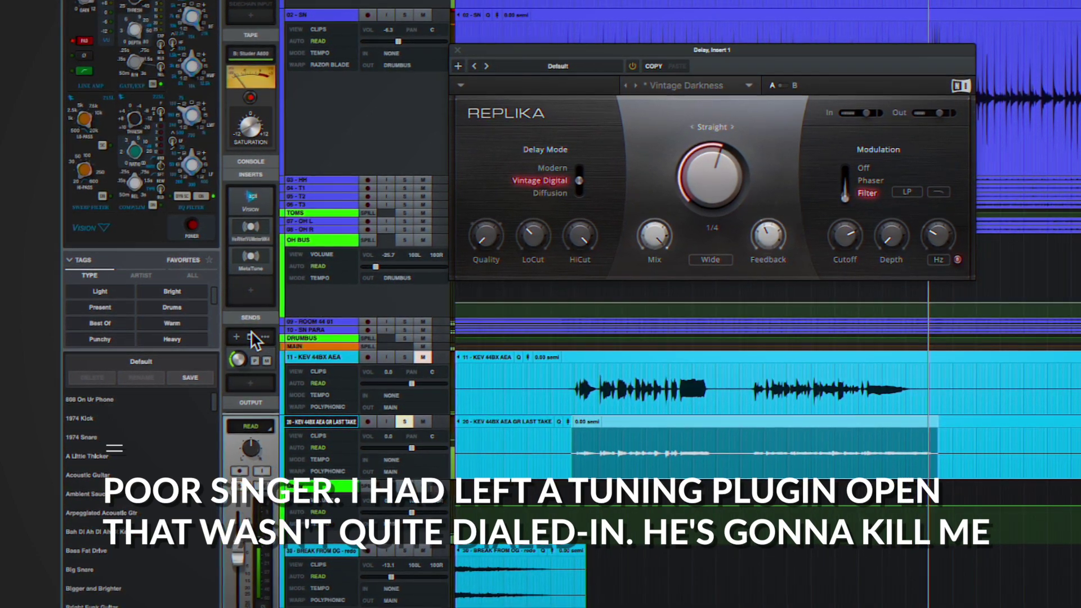
mouse_move(241, 361)
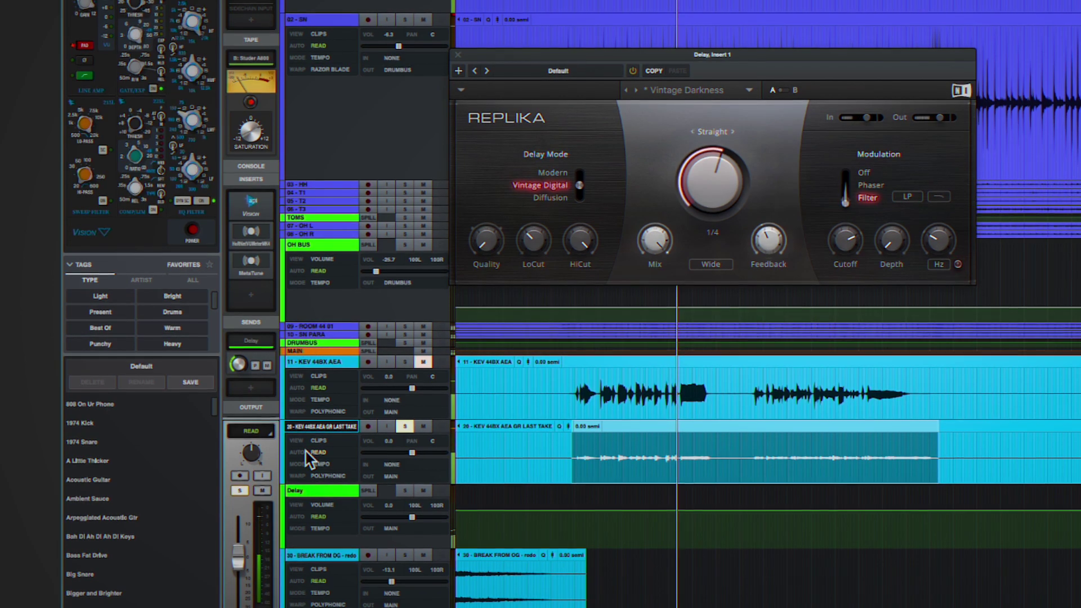
click(325, 495)
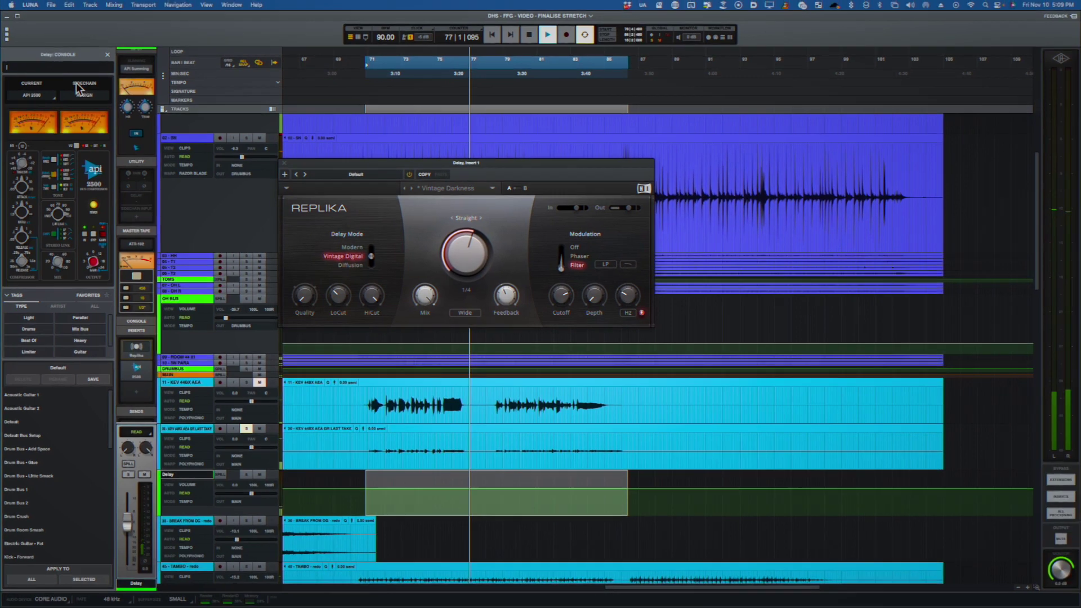
click(85, 90)
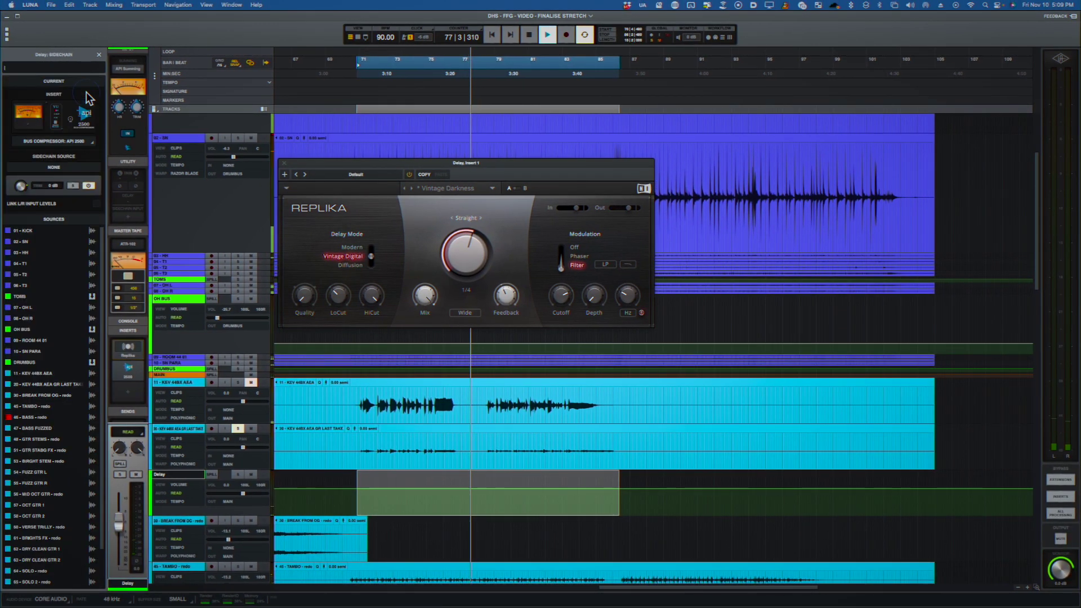
Create a stereo 'Reverb' bus from the vocal's second send with API Summing, ATR-102 and API 2500.
click(45, 385)
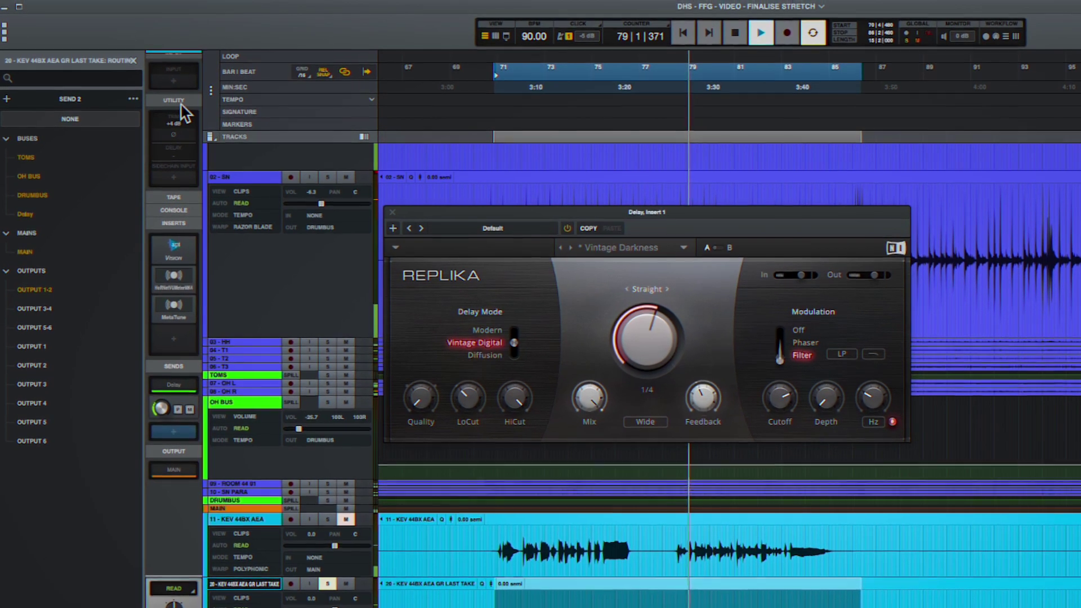
click(173, 100)
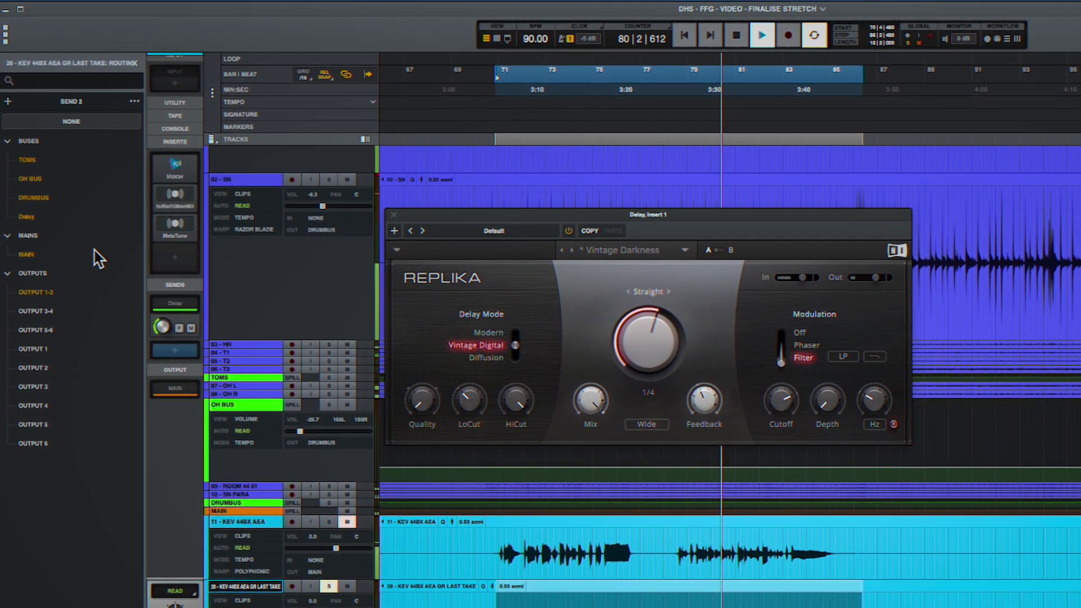
click(9, 101)
click(87, 148)
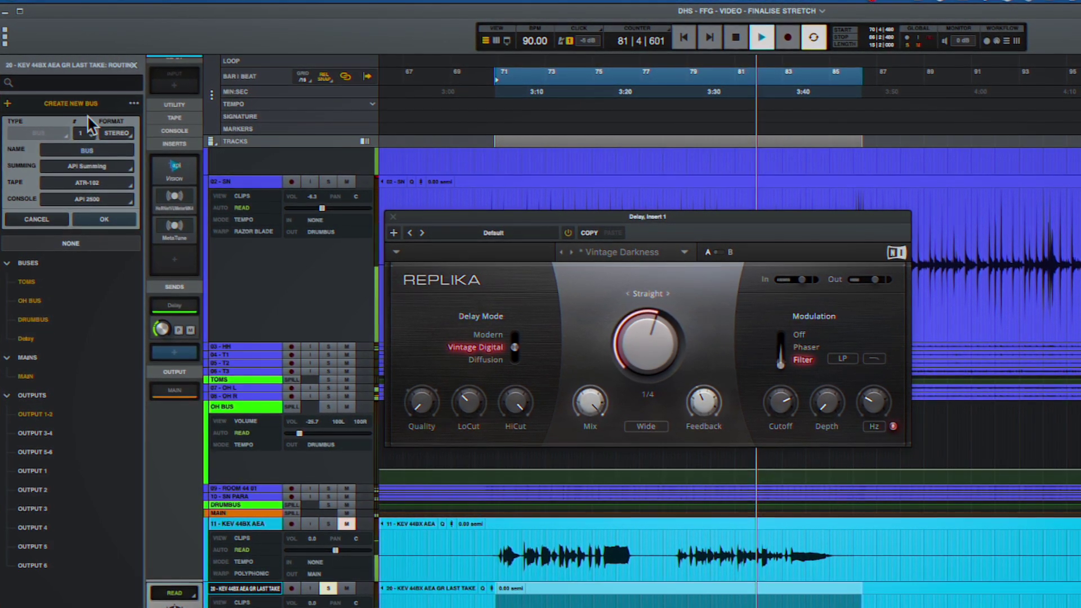
text(Reverb)
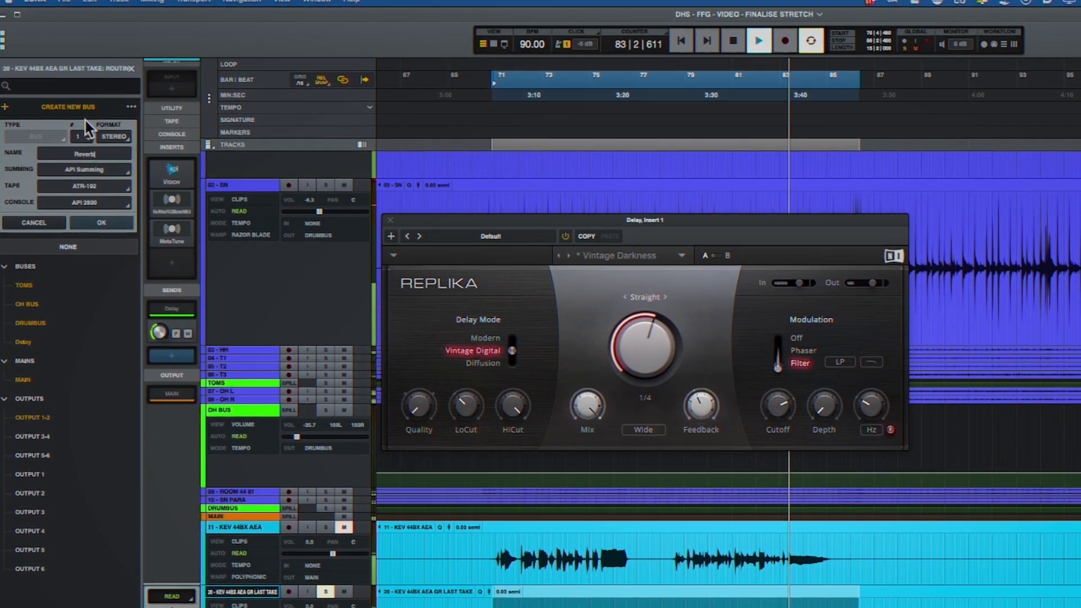
click(100, 223)
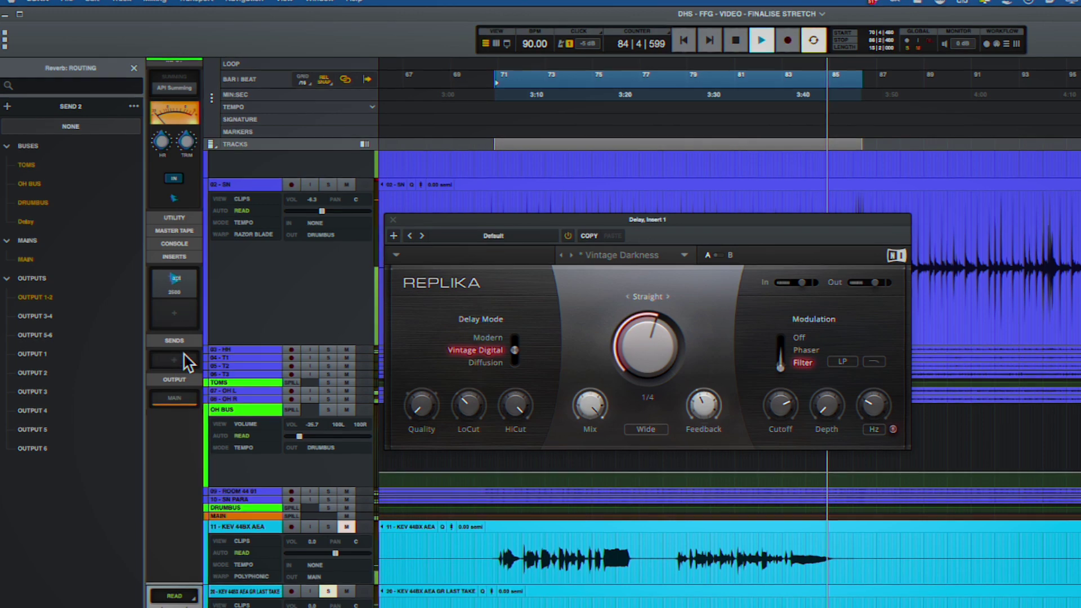
Load Raum from the Reverb & Room category onto the Reverb bus and move its window aside.
click(181, 317)
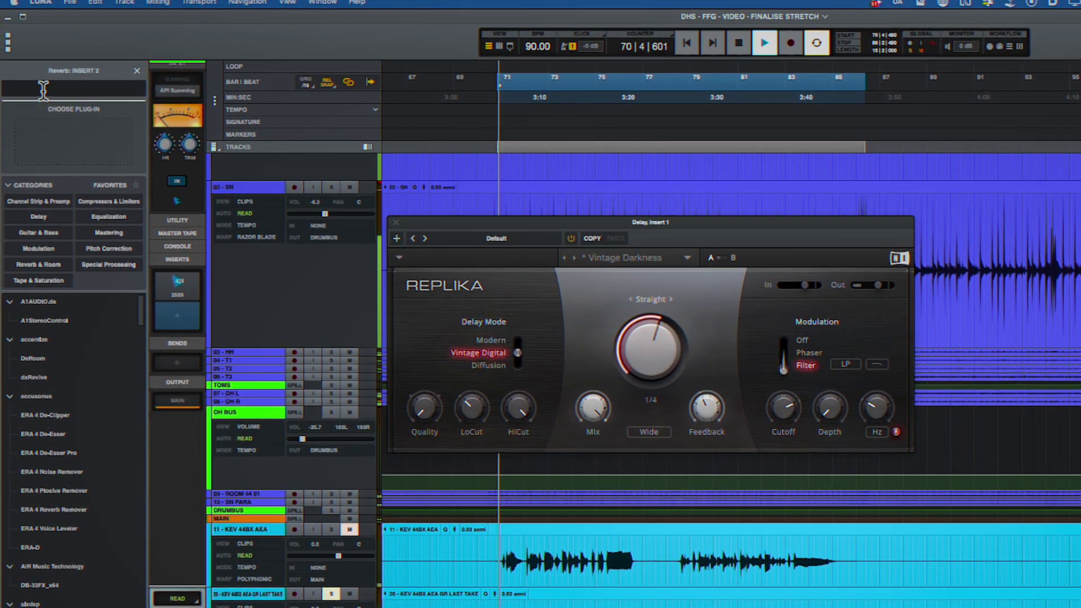
text(ga)
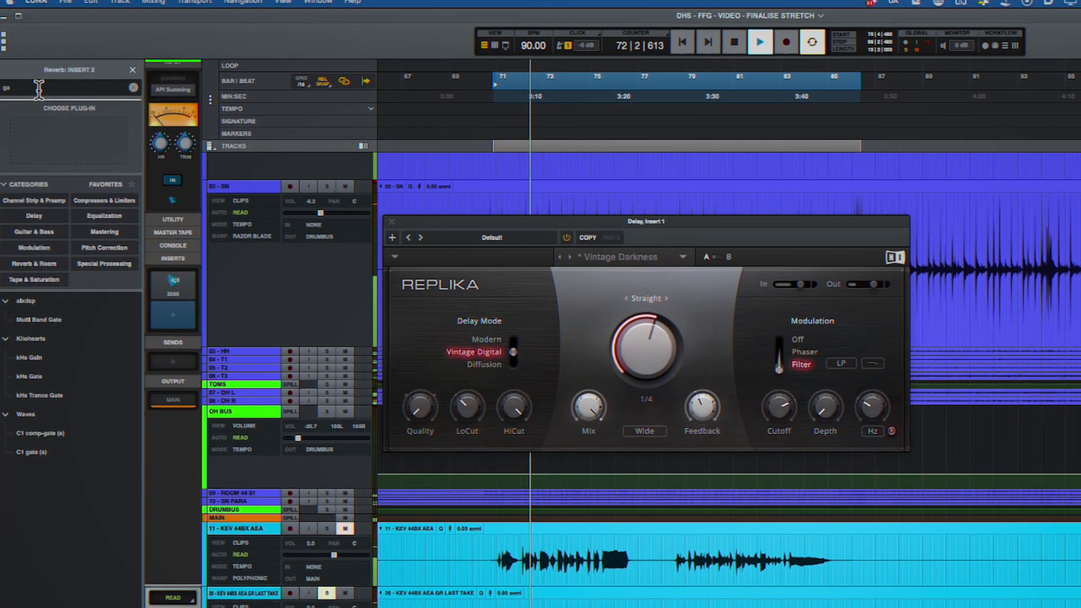
text(t)
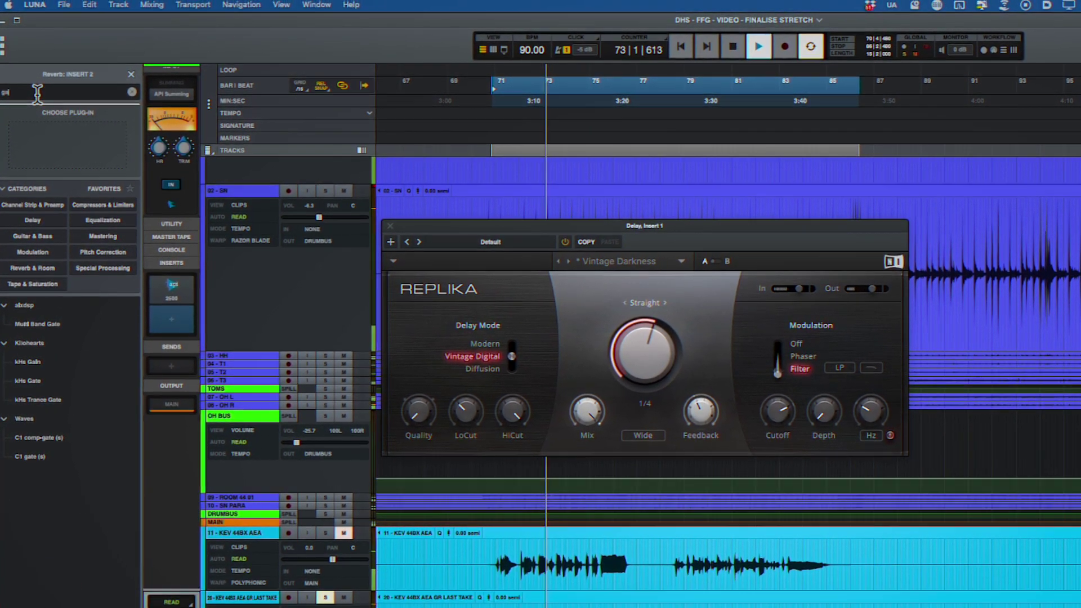
key(BackSpace)
key(BackSpace)
key(BackSpace)
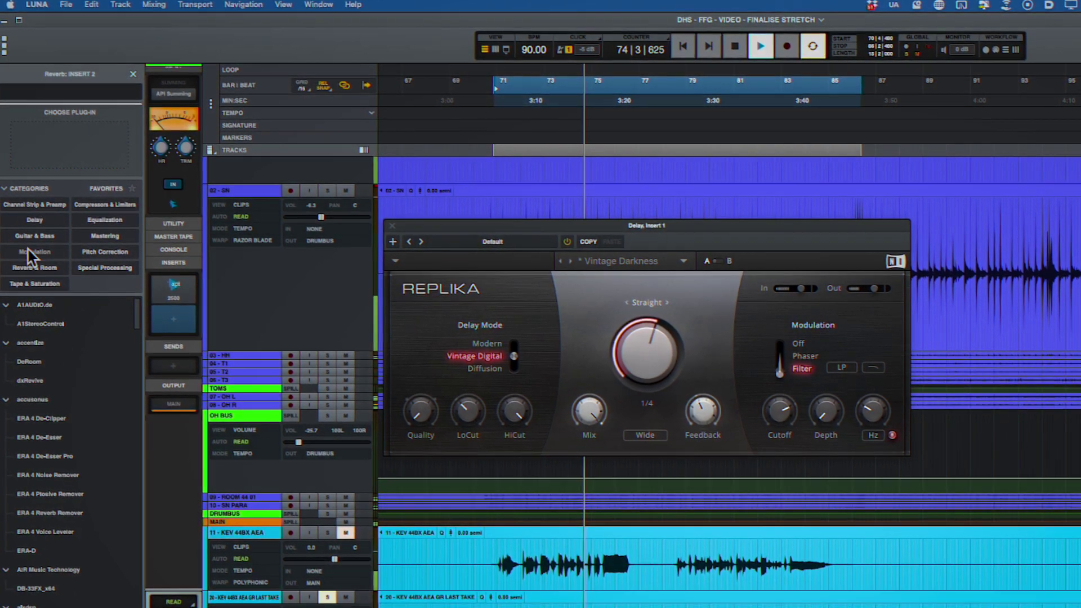
click(36, 269)
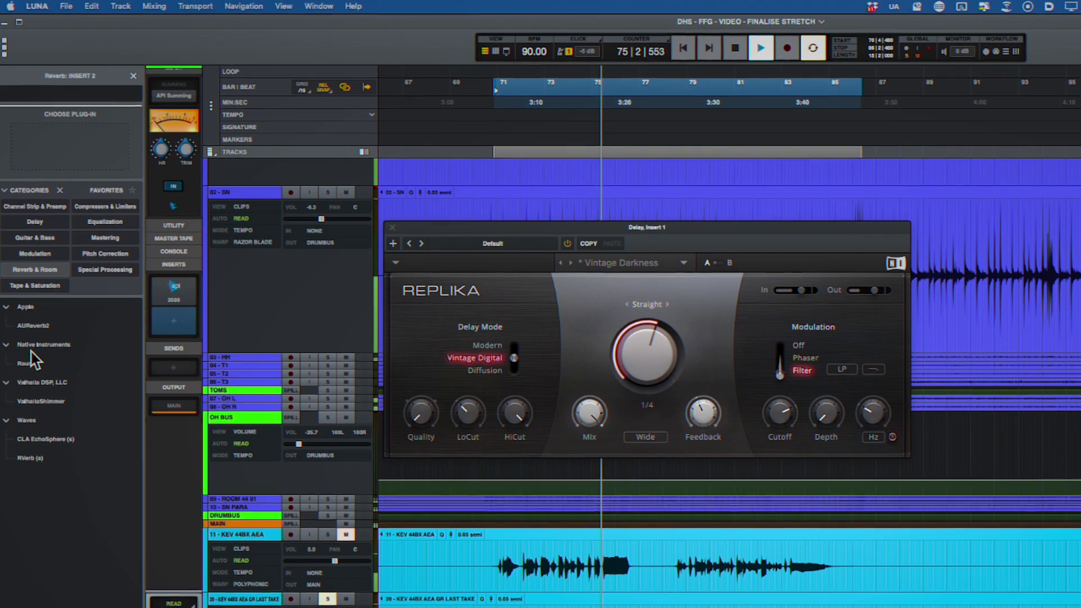
double_click(19, 367)
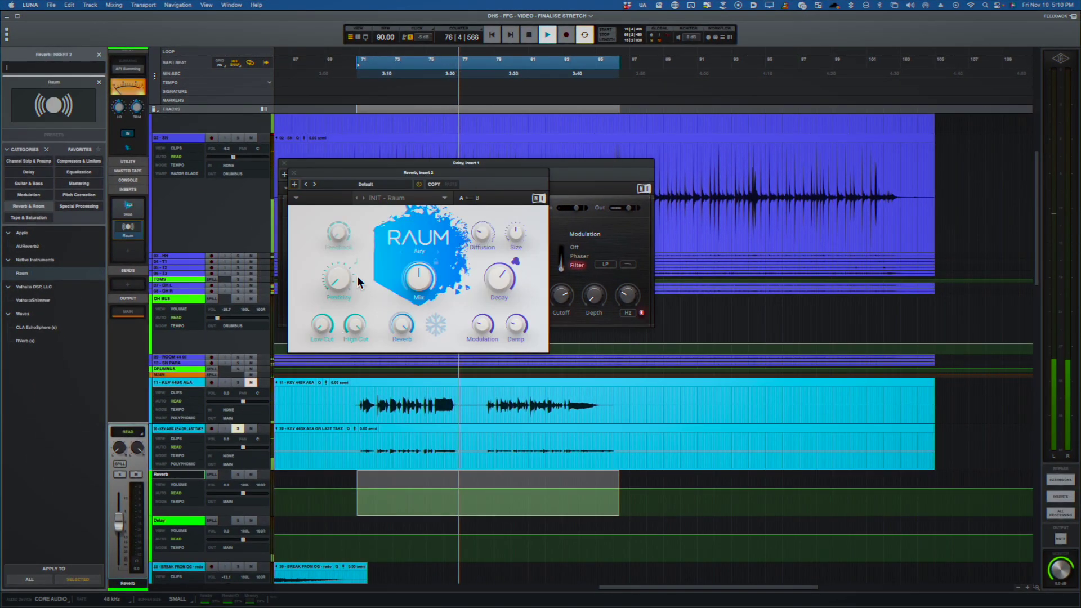
drag(425, 172, 744, 310)
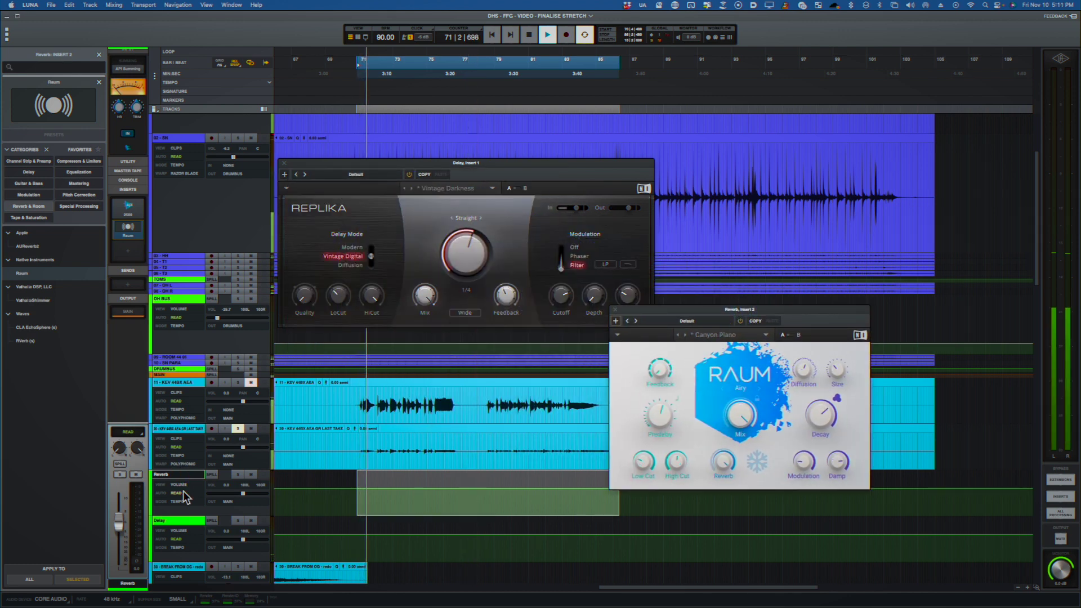
Route the Delay bus's Send 1 to the Reverb bus, then select vocal track 20 to check its sends.
click(179, 519)
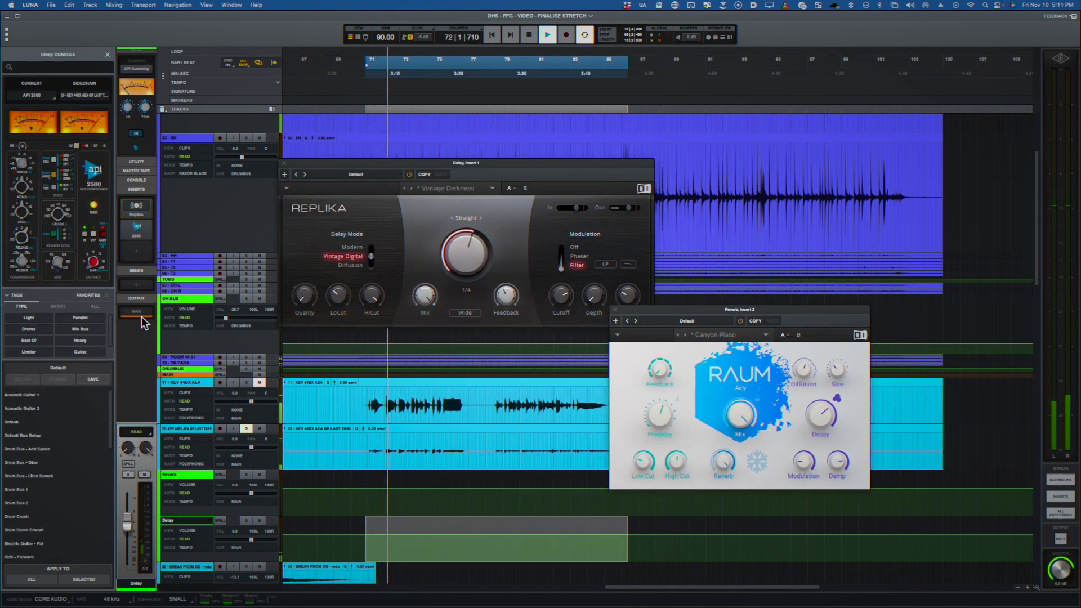
click(136, 284)
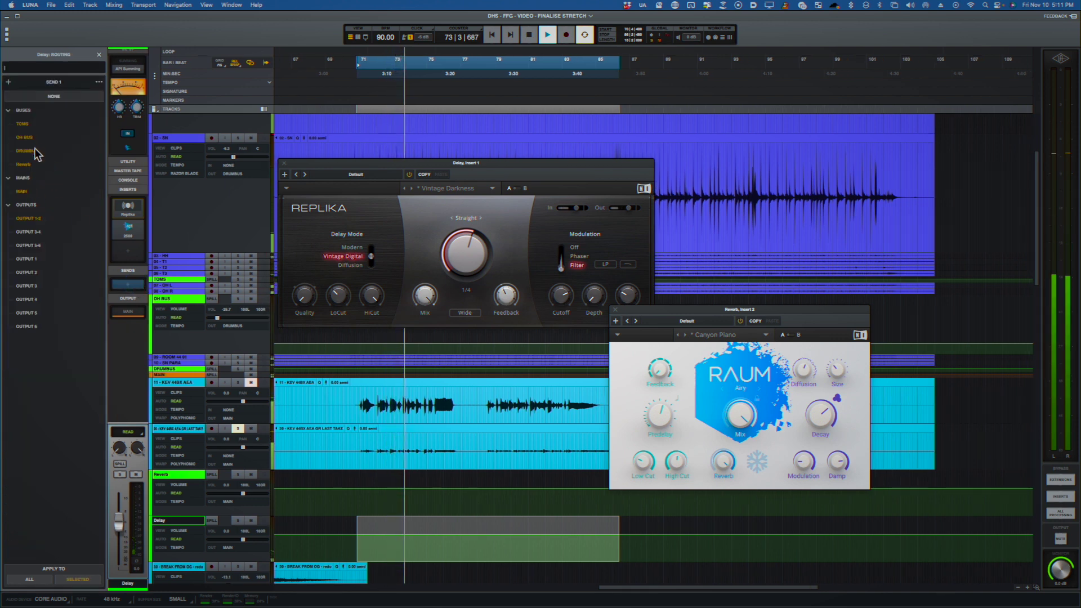
click(23, 164)
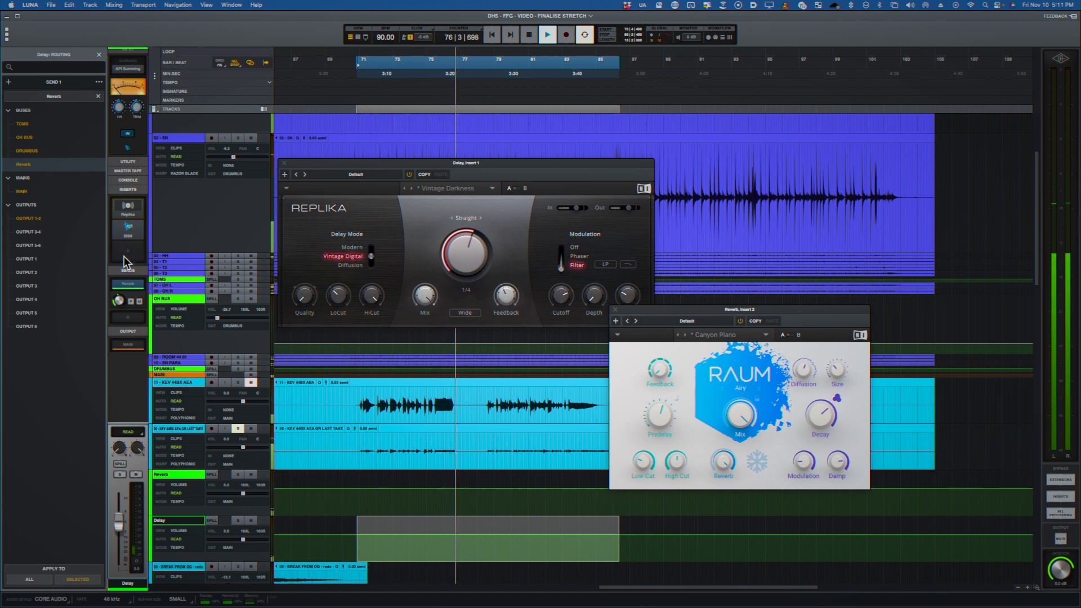
click(185, 430)
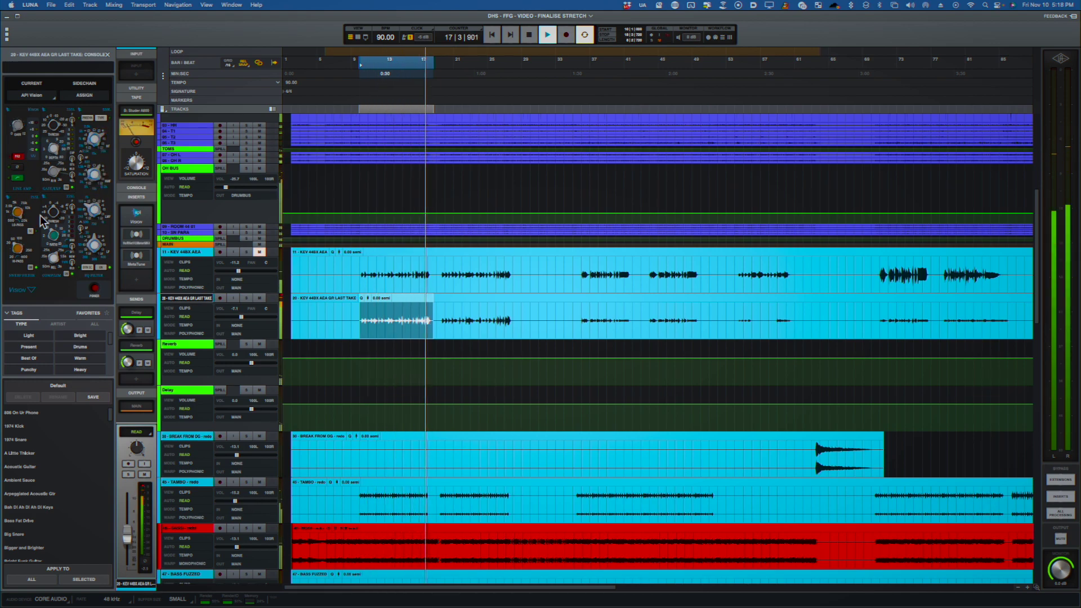
Lower the volume fader of vocal track 20 slightly.
drag(244, 317, 243, 320)
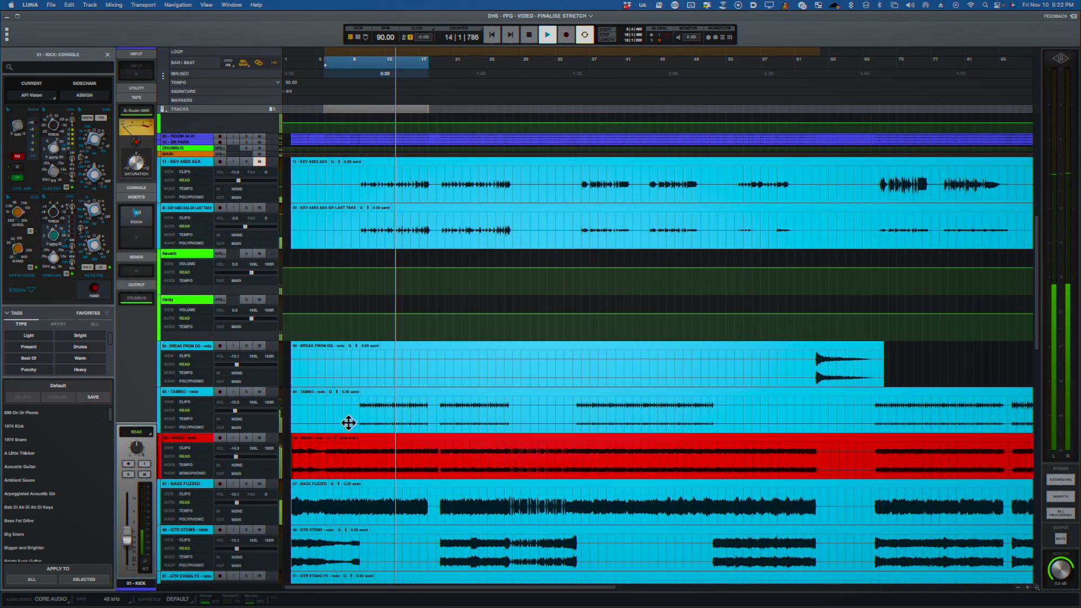
scroll(349, 425, down, 1)
scroll(350, 429, up, 10)
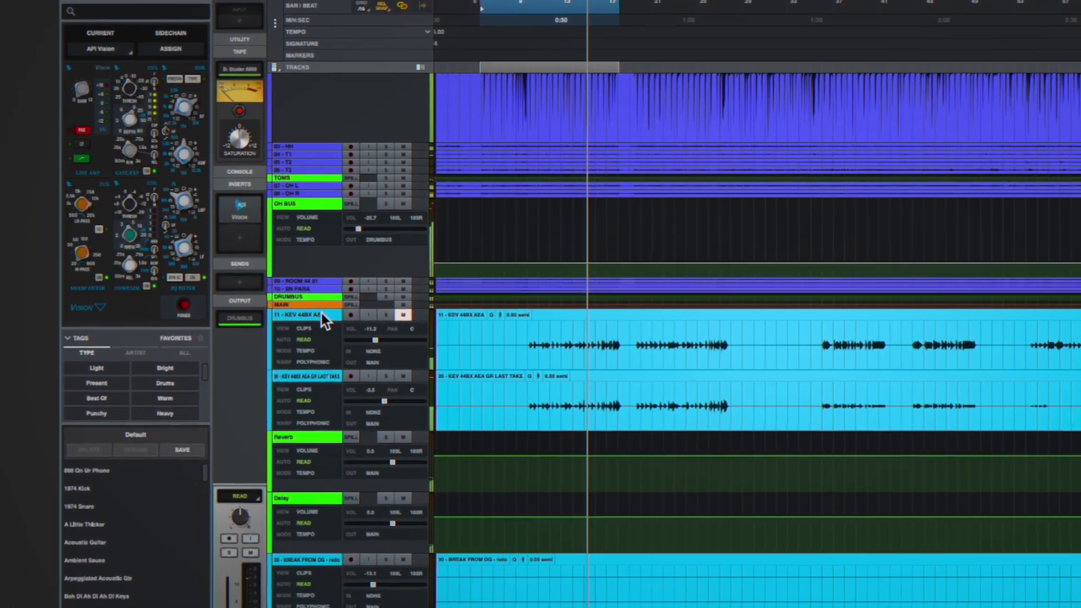
Recolour KEV vocal tracks 11 and 20 from cyan to pink-magenta.
click(322, 314)
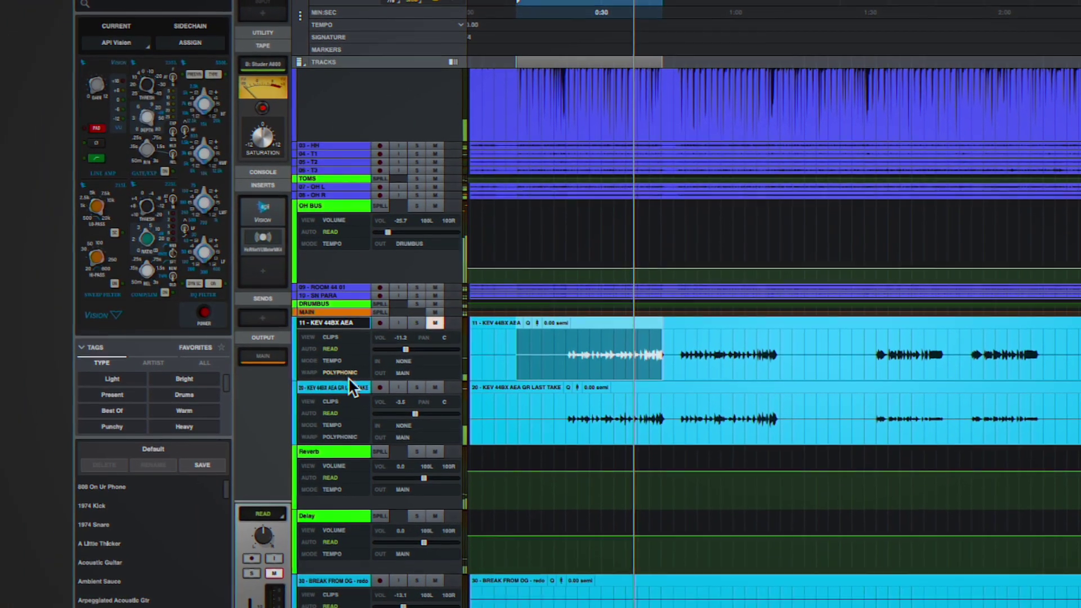
shift+click(326, 376)
click(304, 369)
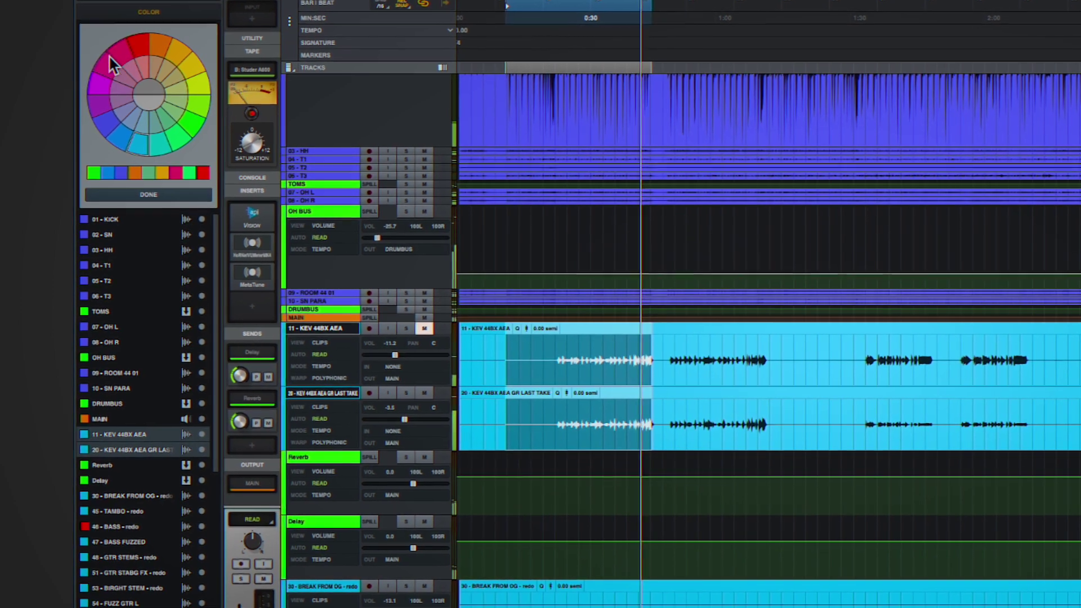
click(94, 84)
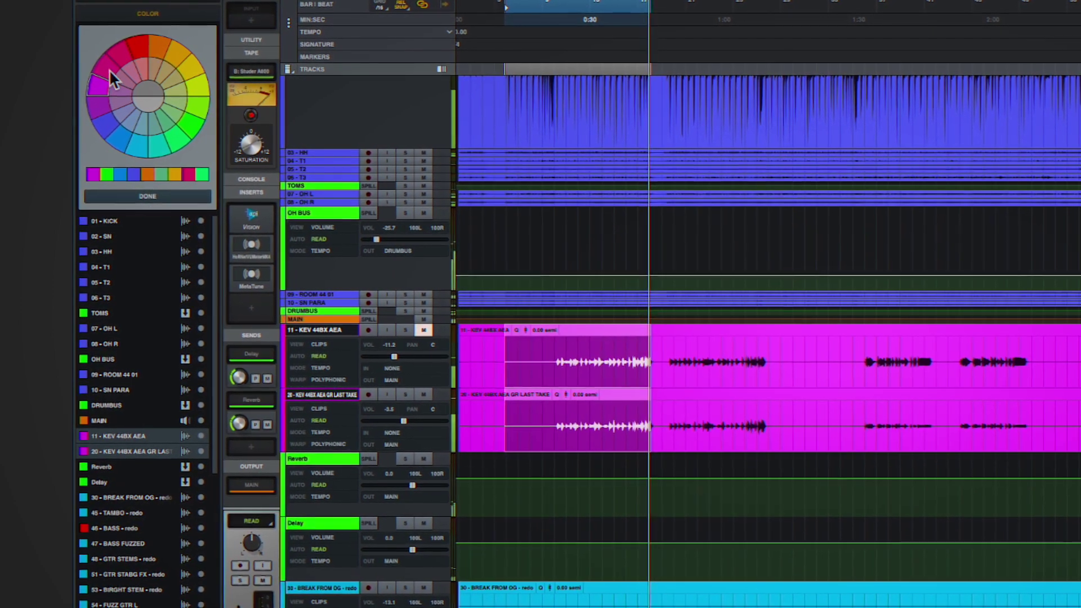
click(108, 69)
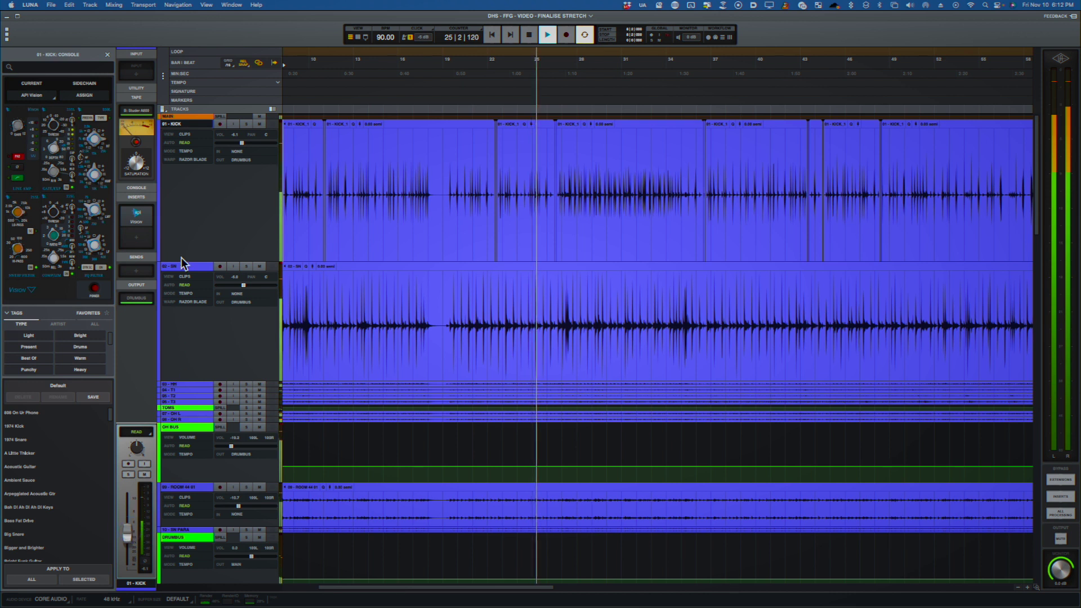
Open the MAIN bus's L3 Ultramaximizer limiter to inspect it, then close it.
click(179, 115)
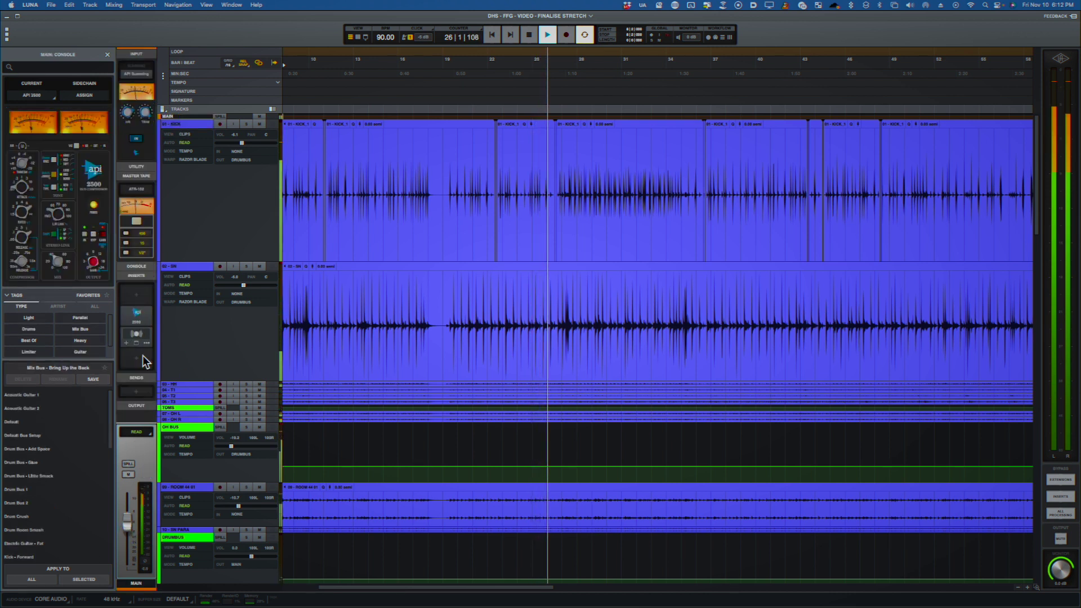
click(136, 334)
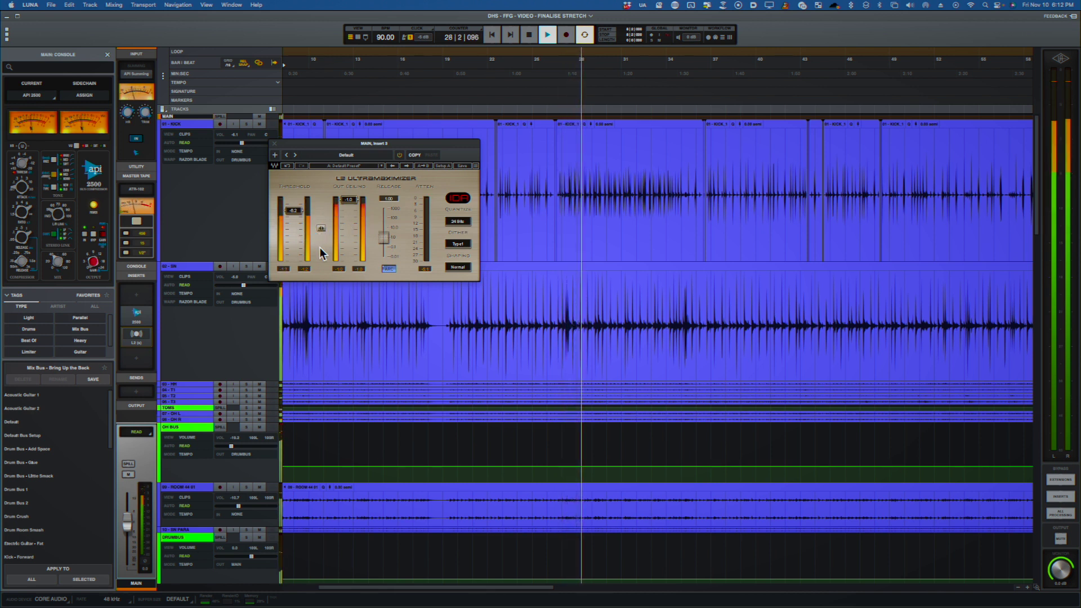
click(274, 143)
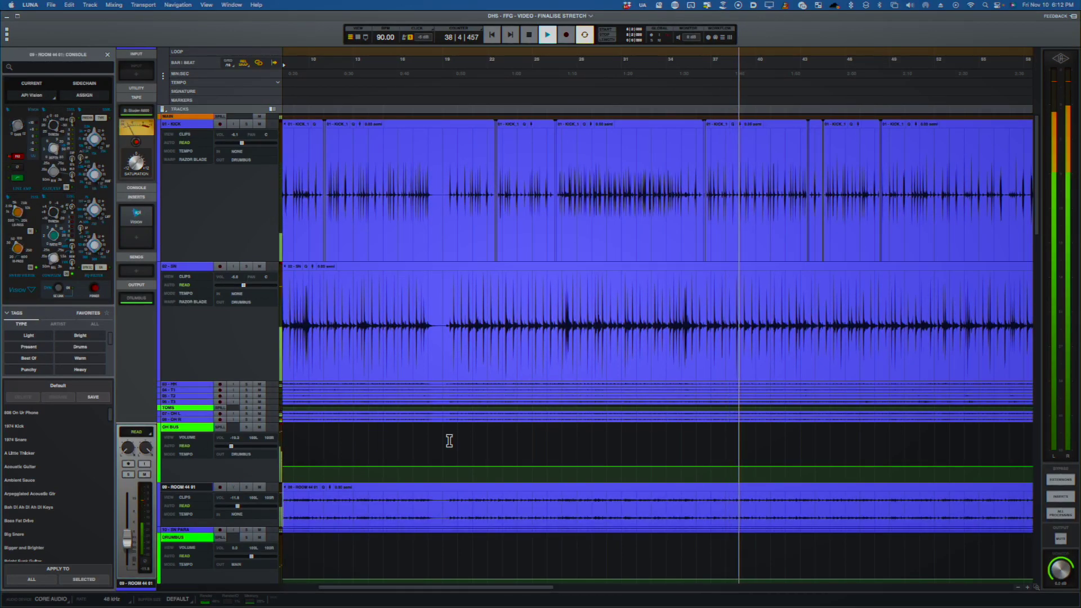
scroll(457, 437, down, 10)
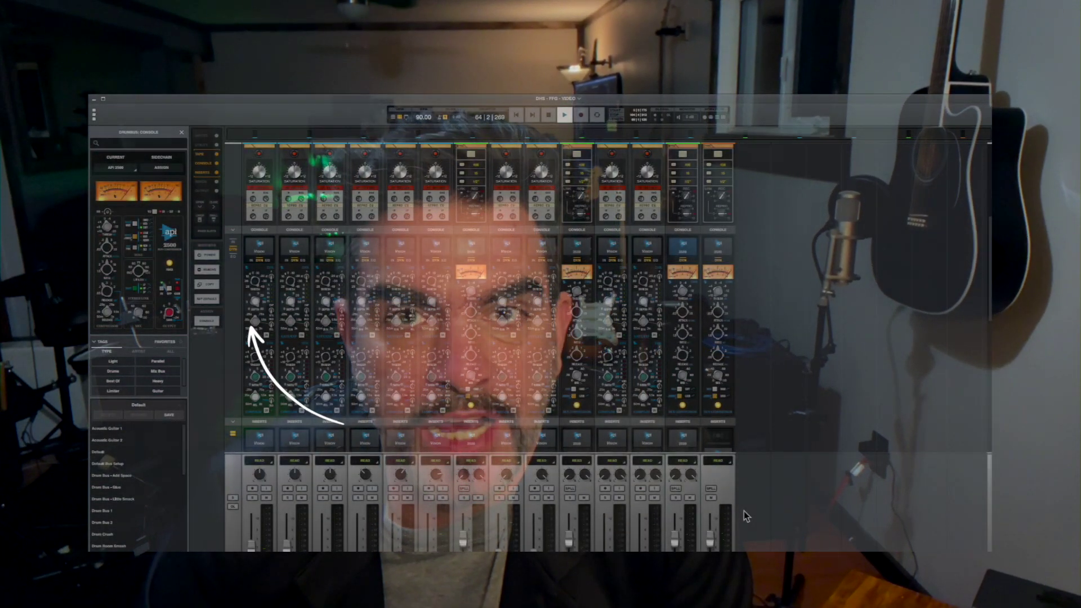
Start playback of the mix in the Mixer view.
key(space)
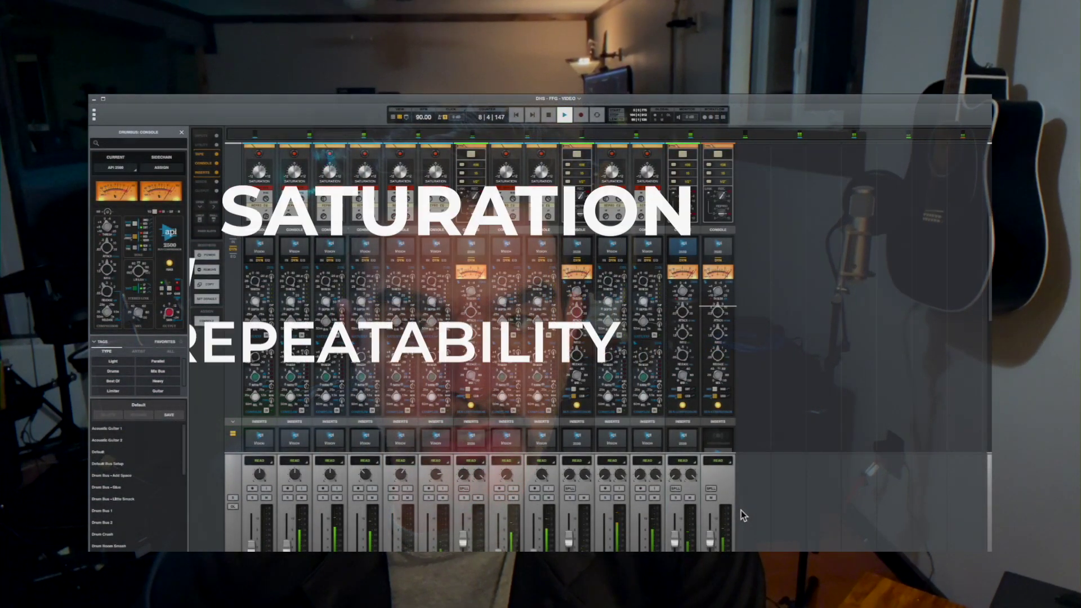